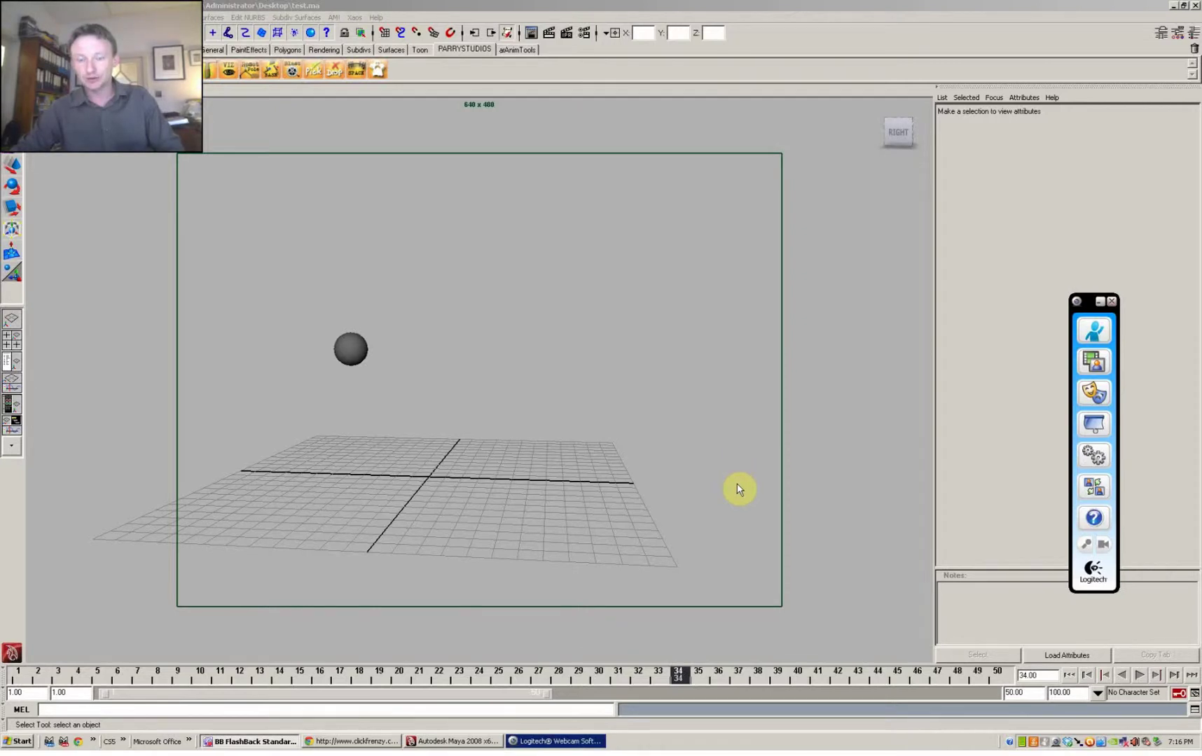
Select the sphere, play back its bounce animation, then stop playback.
left_click(355, 346)
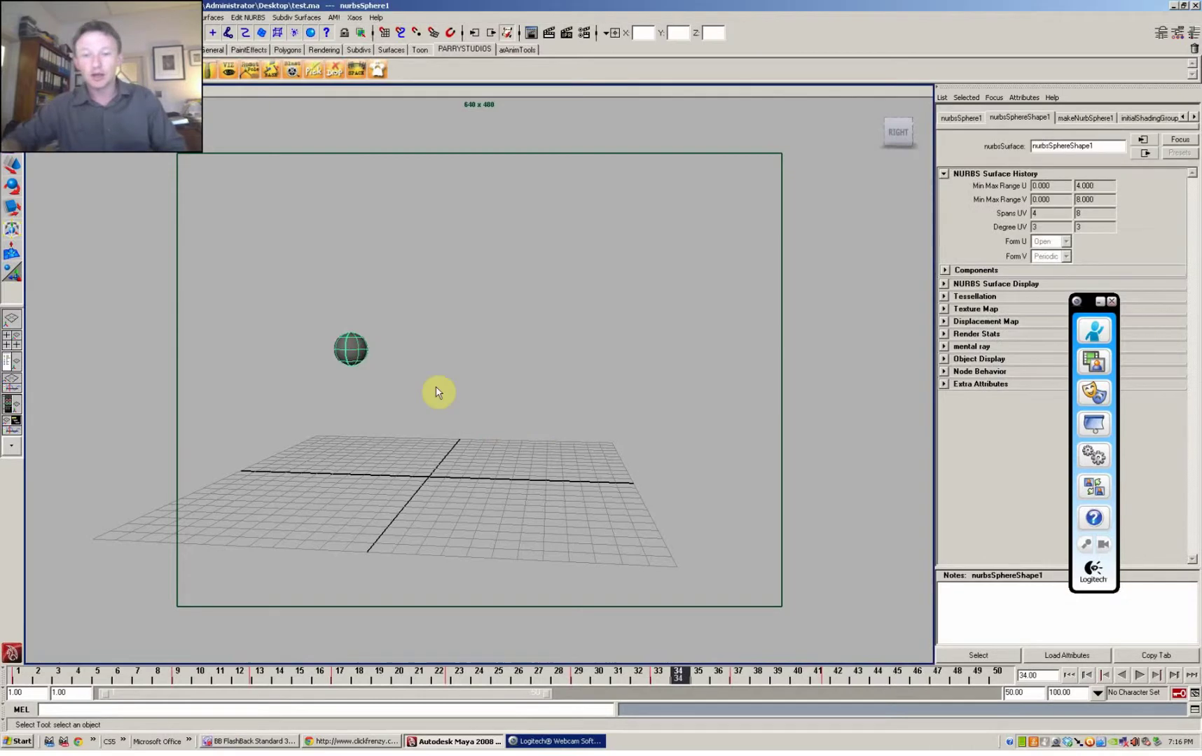
left_click(1140, 676)
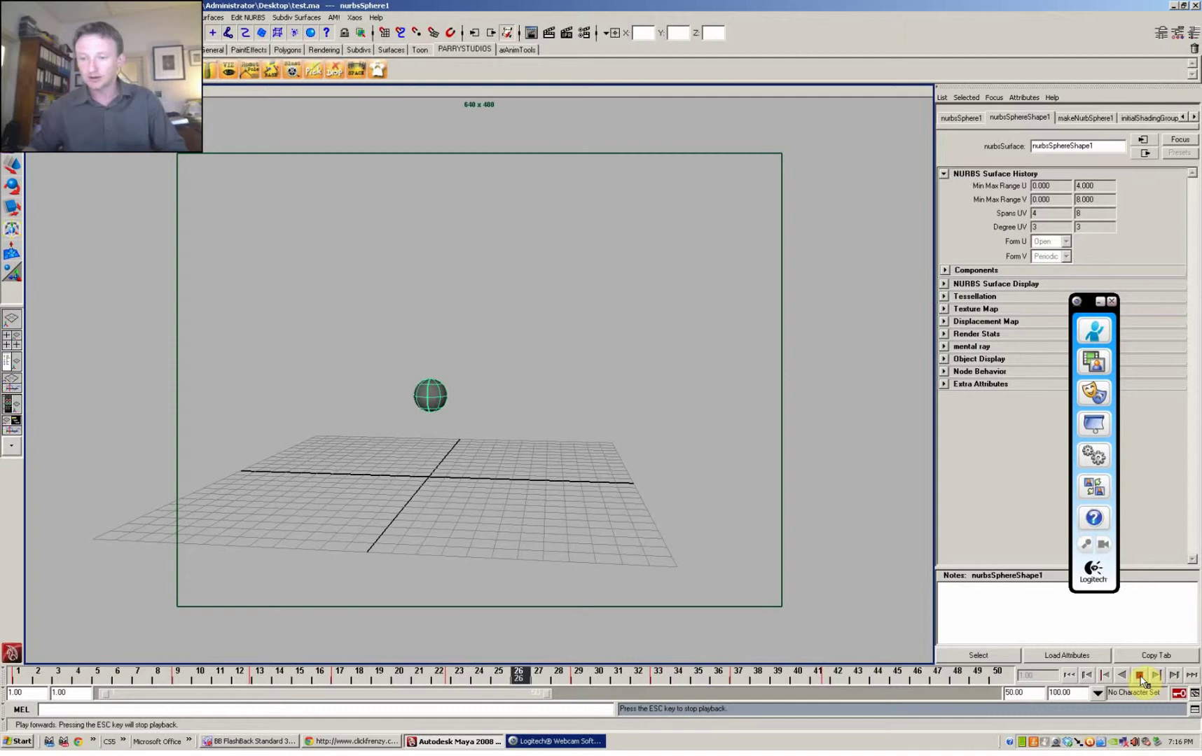
left_click(1140, 676)
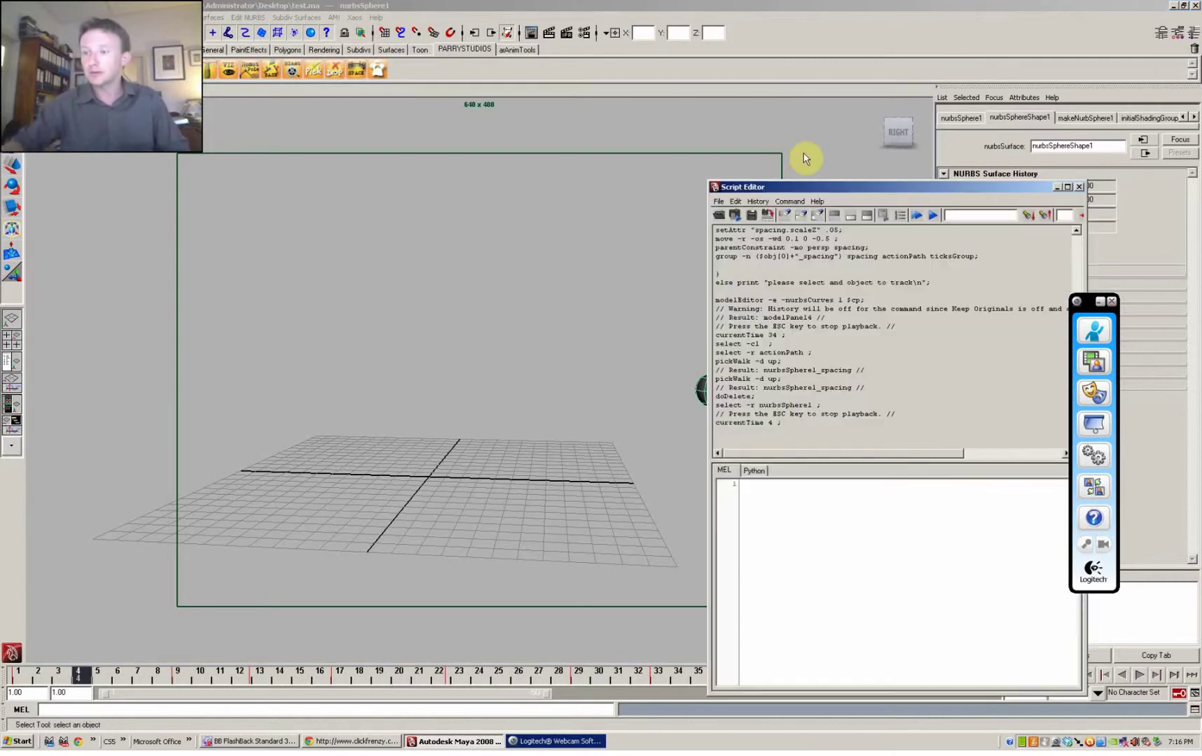
Clear the Script Editor history and source the spacer.mel script.
left_click(736, 202)
left_click(764, 370)
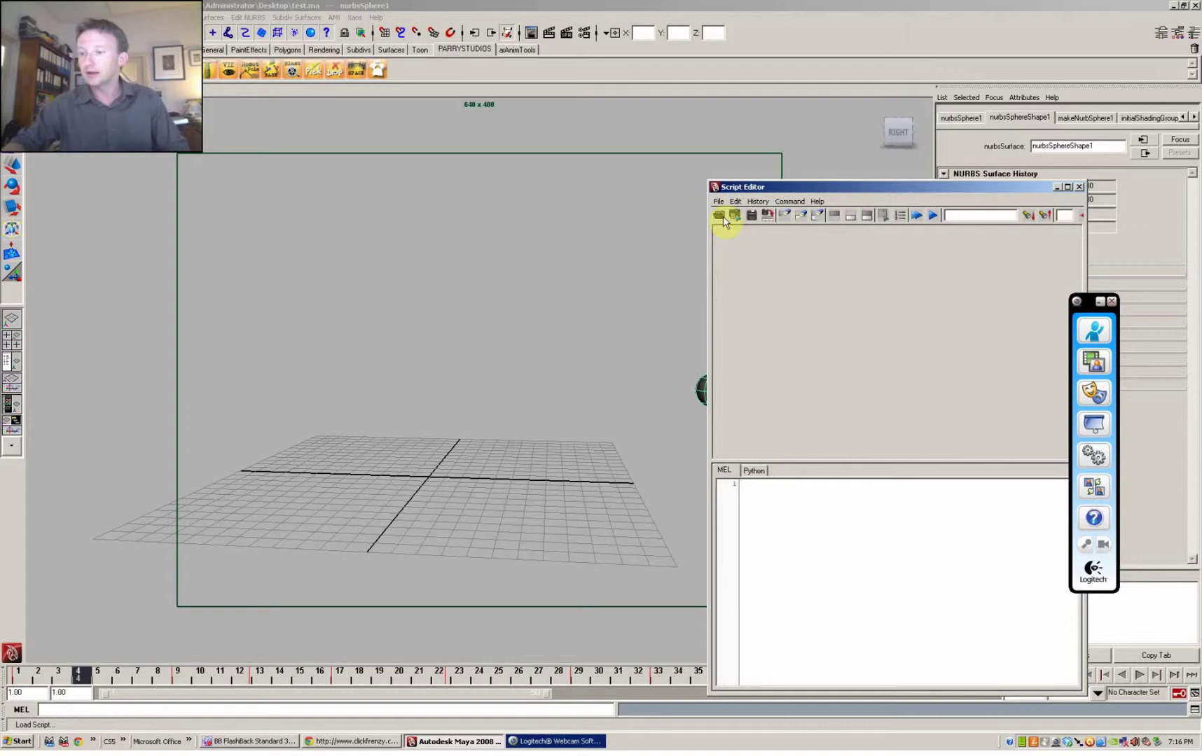
left_click(719, 201)
left_click(742, 226)
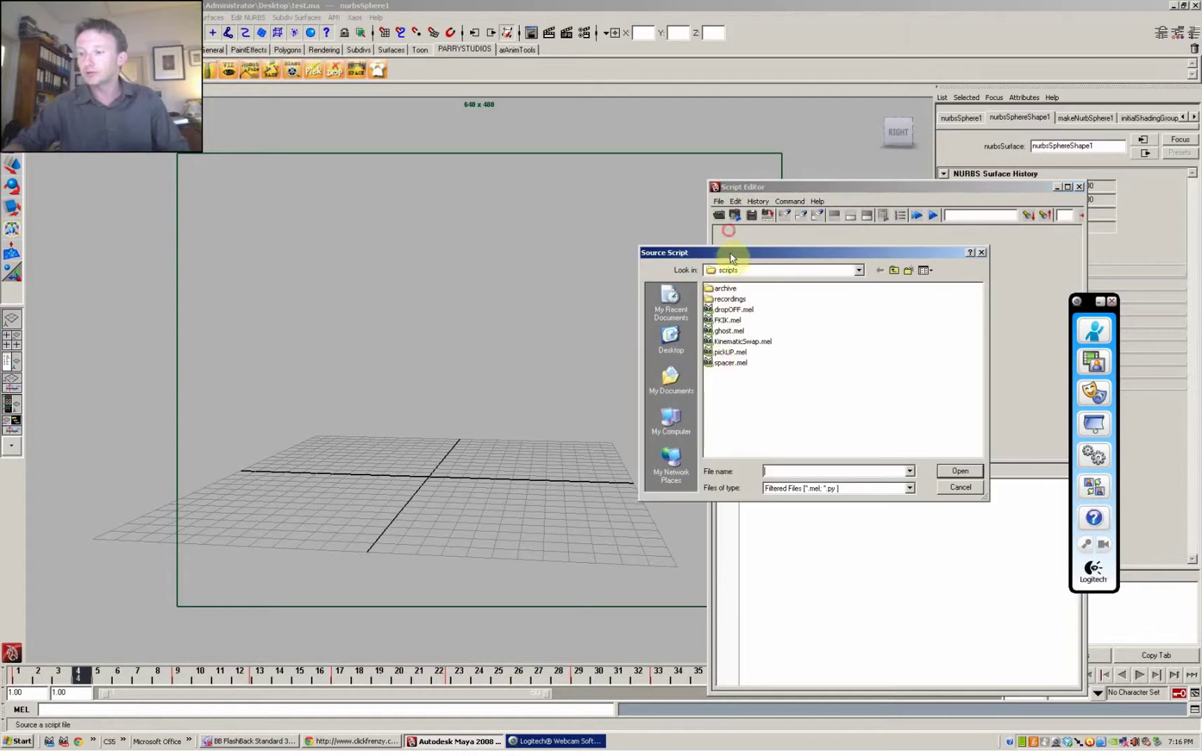
left_click(727, 363)
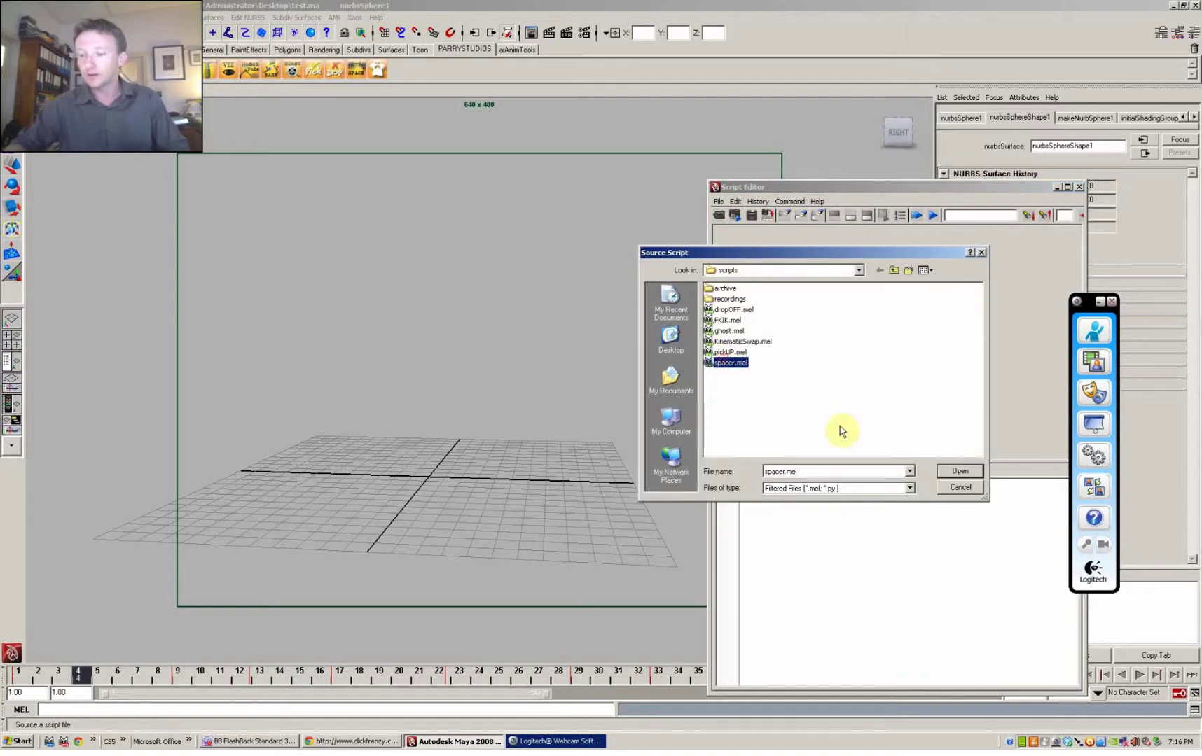
left_click(961, 471)
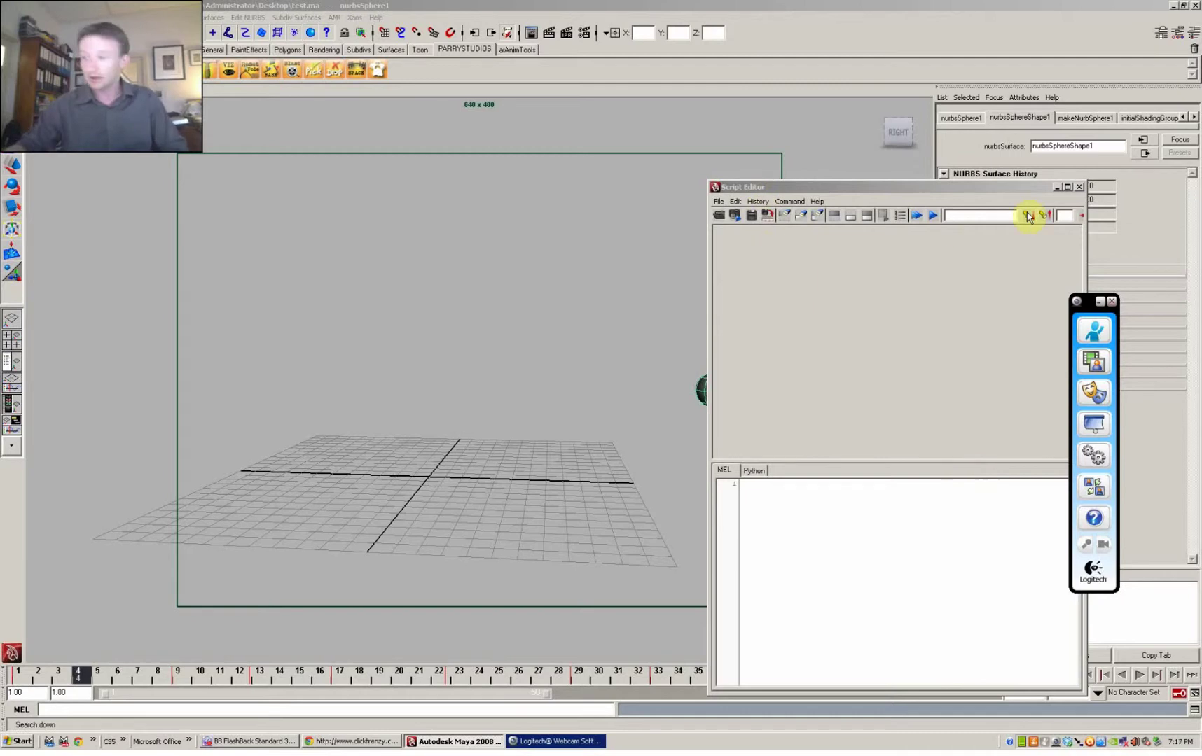
Select the sphere and run the spacer shelf button to build its spacing ticks and motion arc.
left_click(1057, 187)
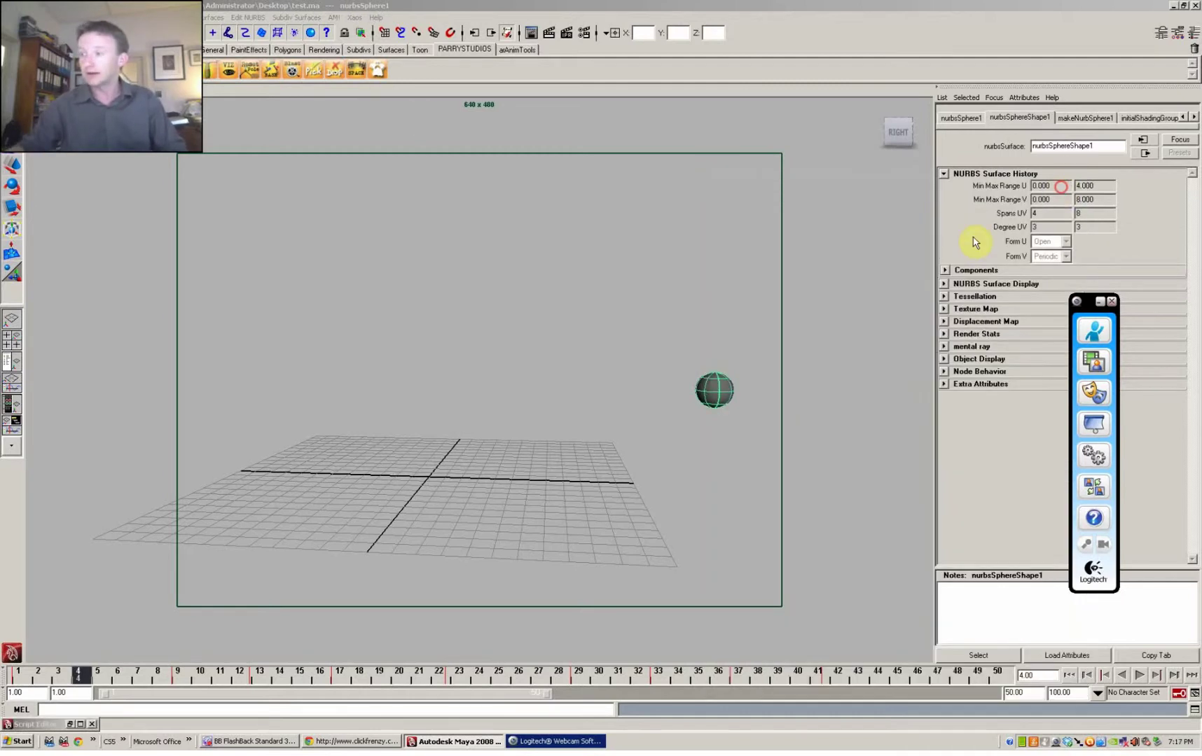
left_click(754, 324)
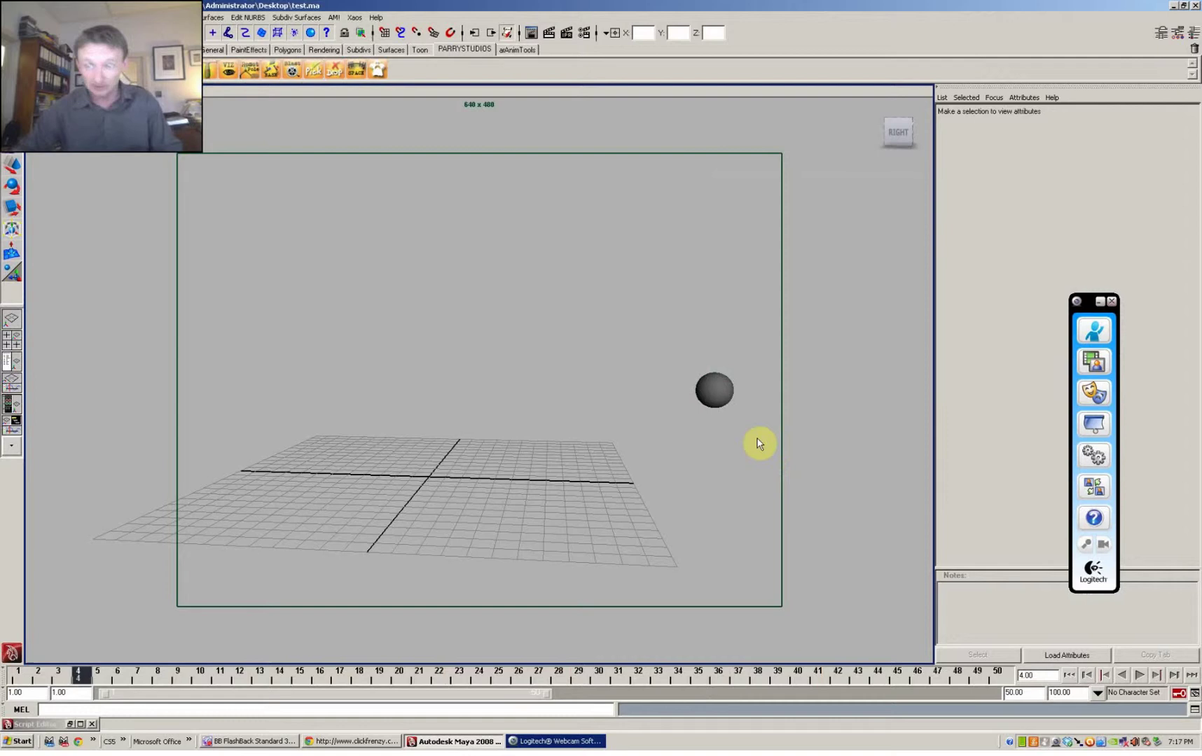
left_click(717, 395)
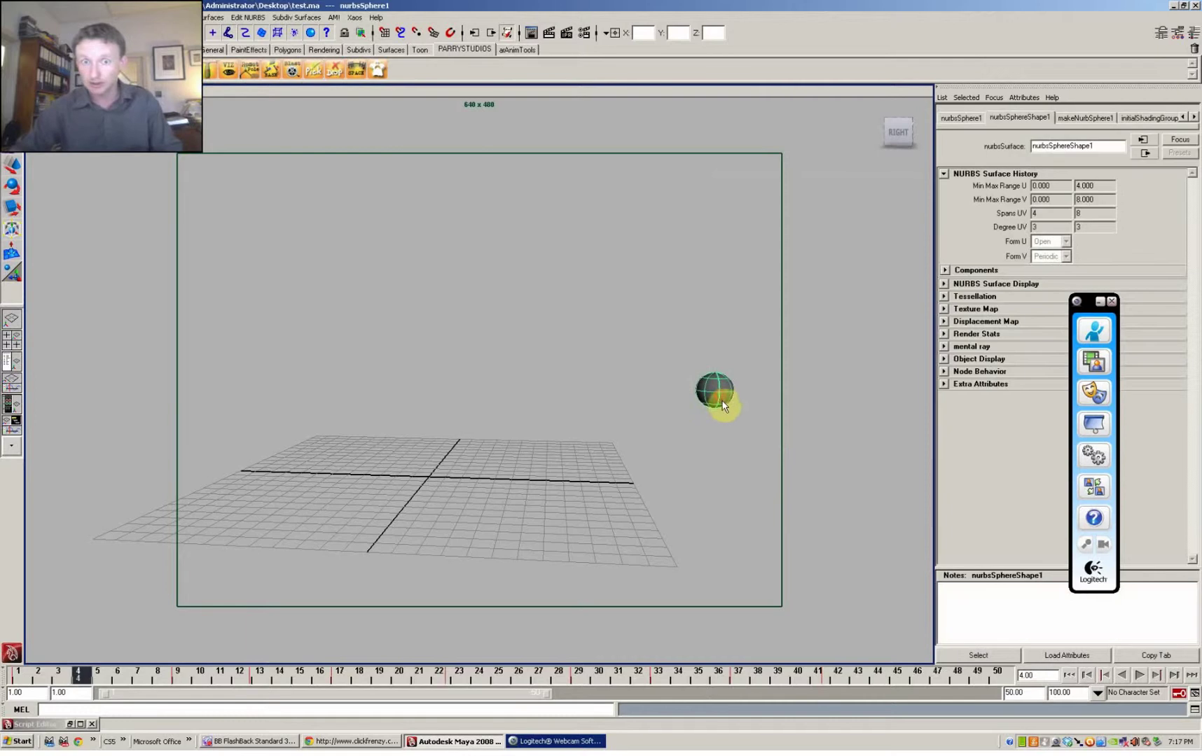
left_click(357, 73)
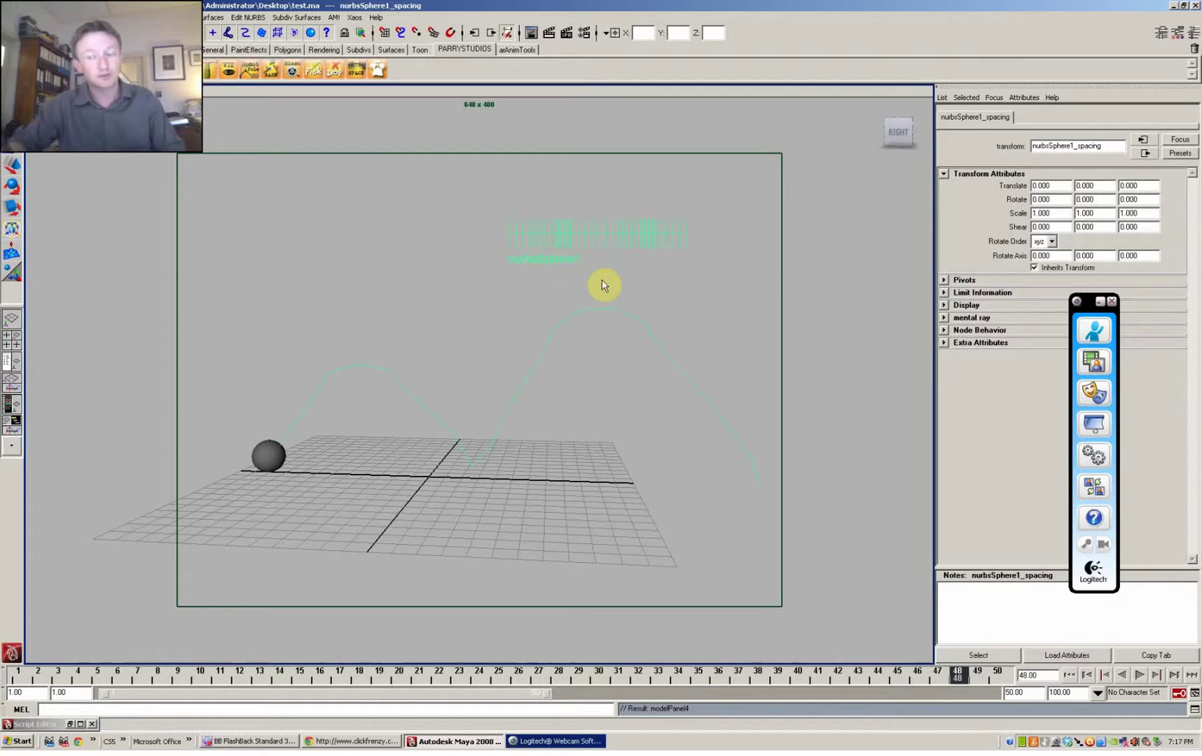
Scrub the timeline from frame 8 to about 34 along the arc, then deselect the chart.
left_click(163, 680)
left_click_drag(165, 683, 259, 674)
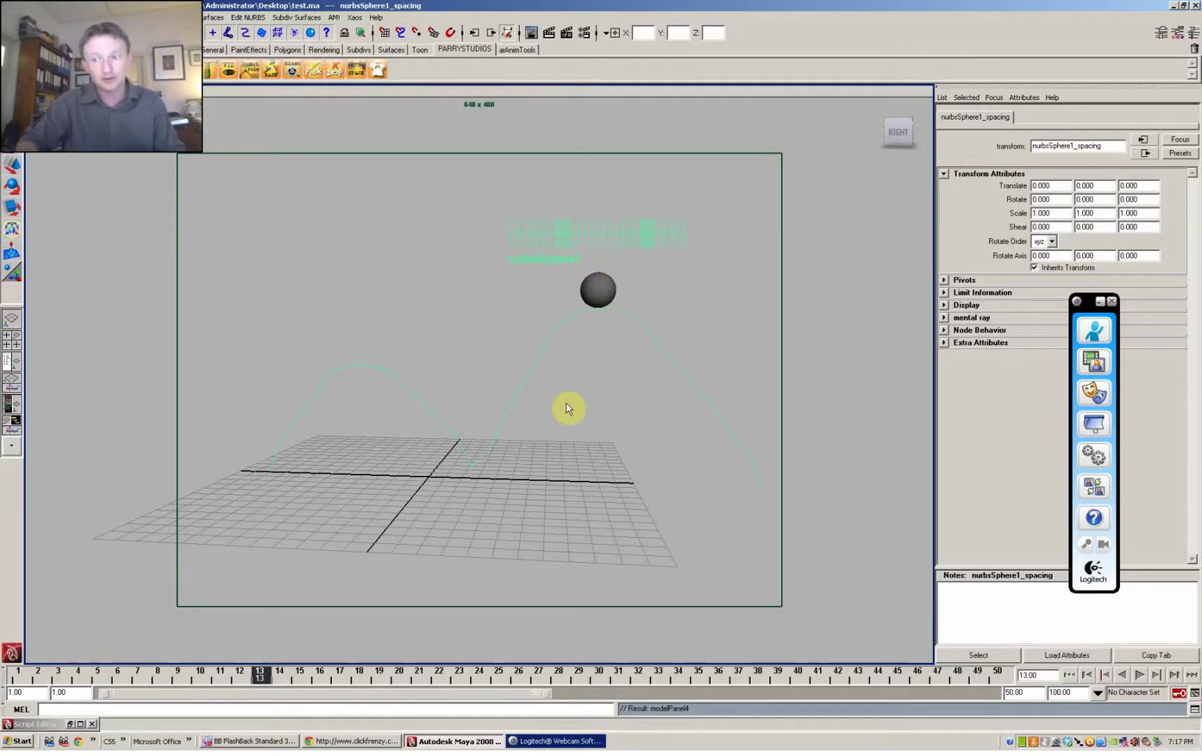
left_click_drag(429, 683, 918, 674)
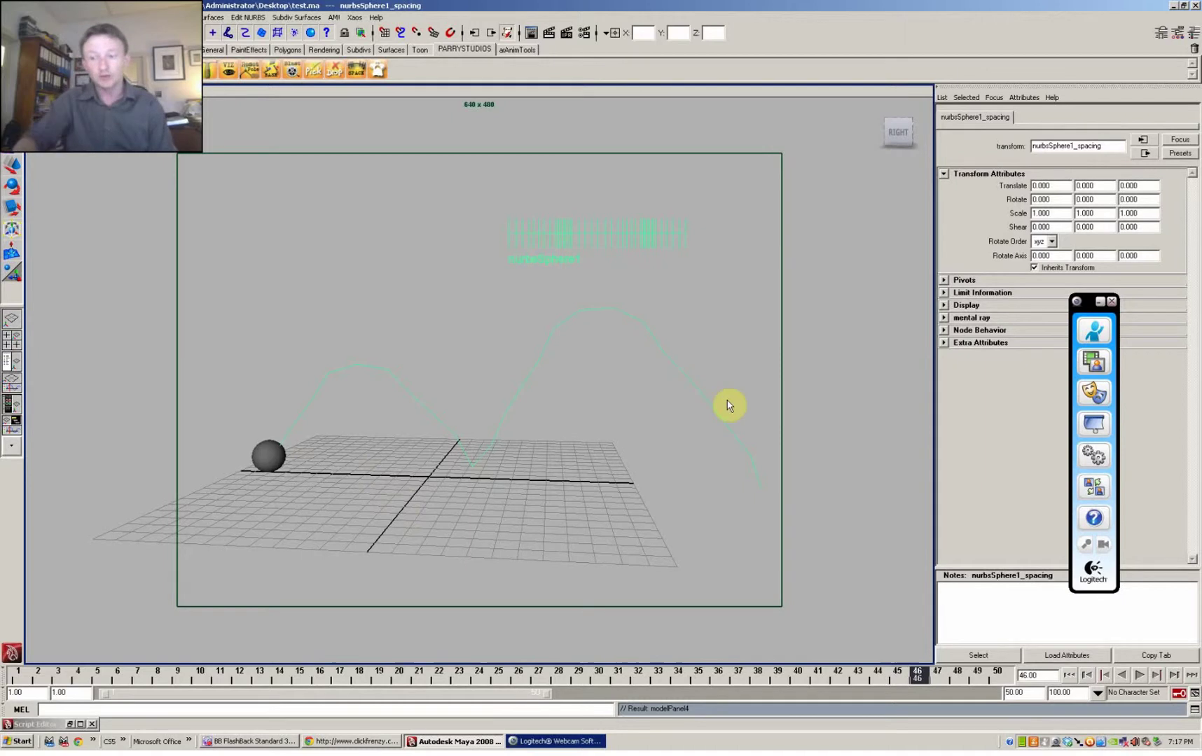
left_click(828, 494)
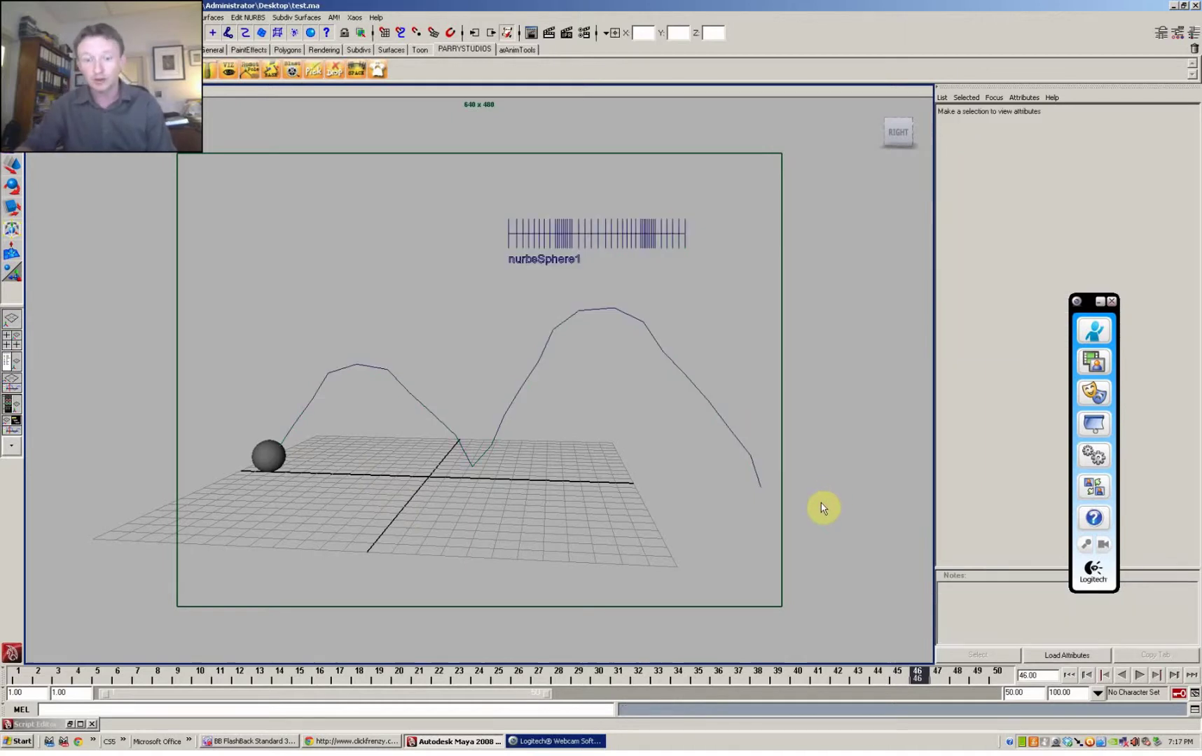
Delete the sphere's keyframes at frames 8 and 16 from the time slider.
left_click(267, 462)
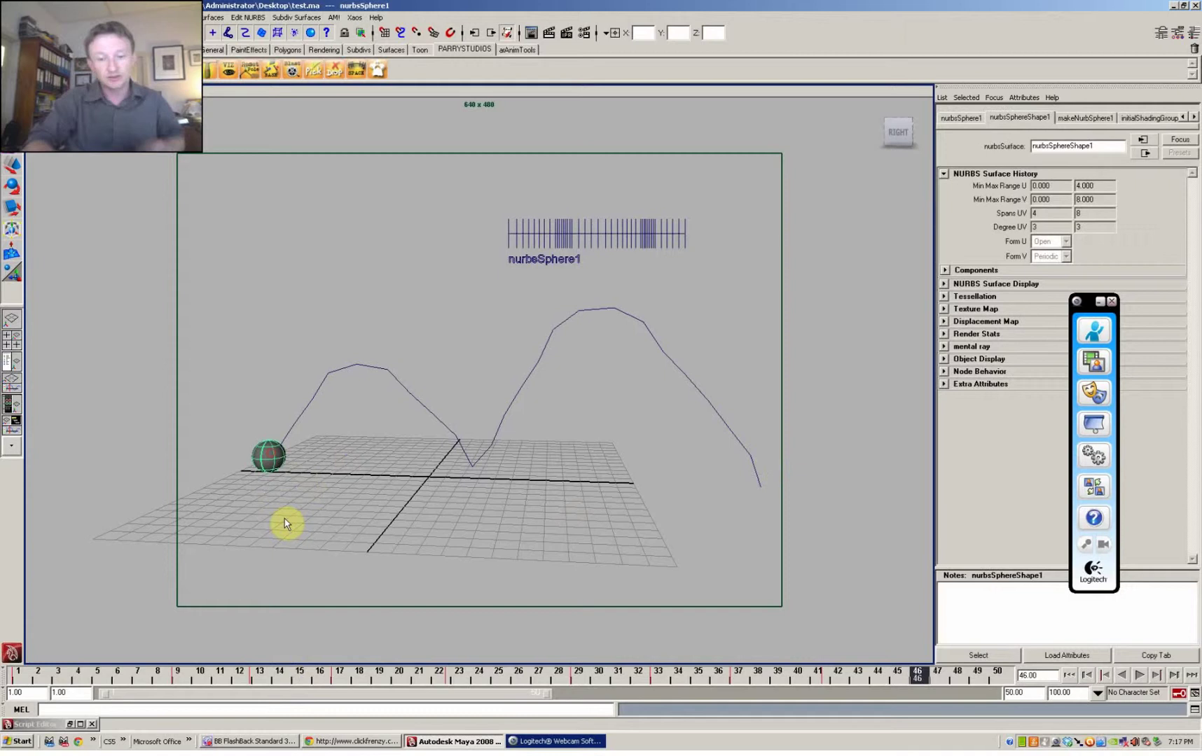
left_click(174, 678)
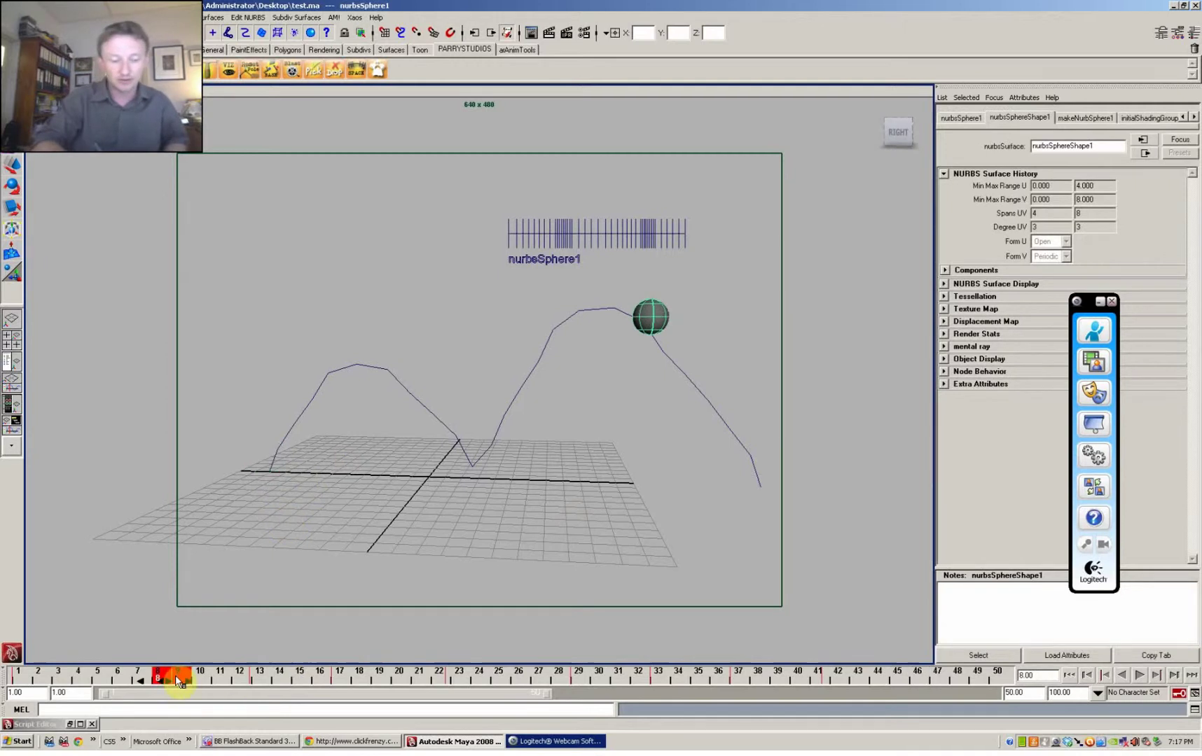
right_click(175, 676)
left_click(201, 620)
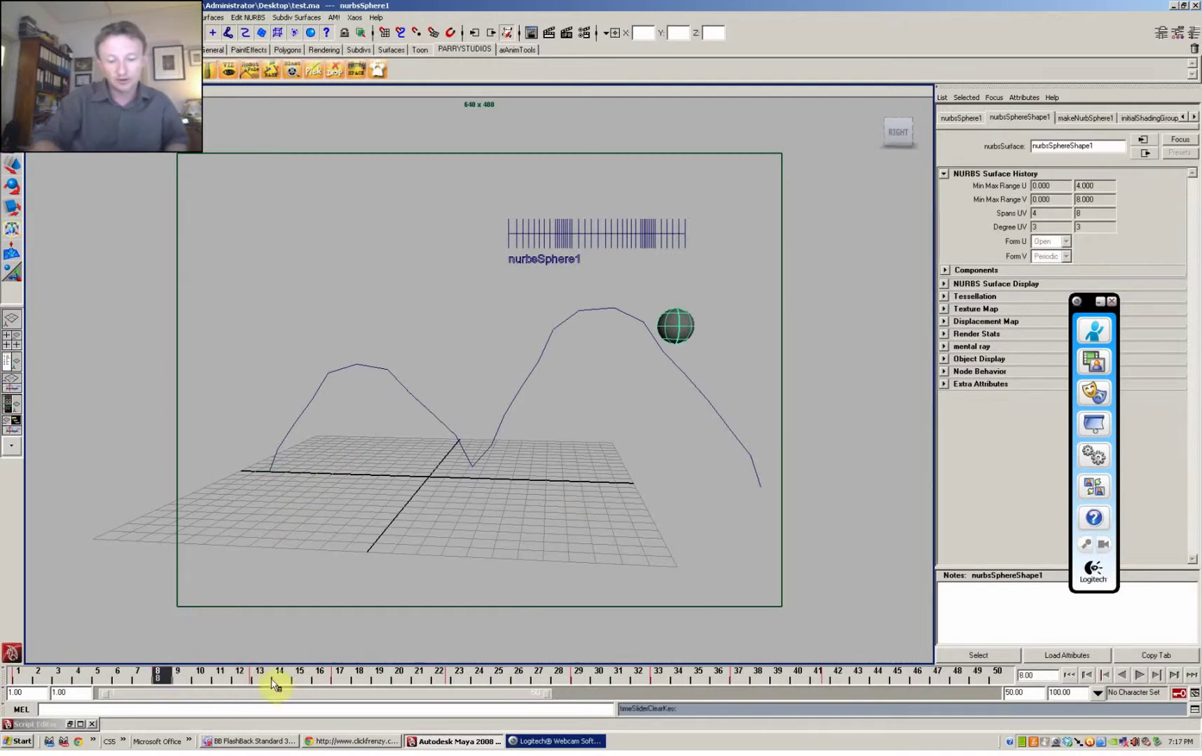
left_click(324, 677)
right_click(332, 676)
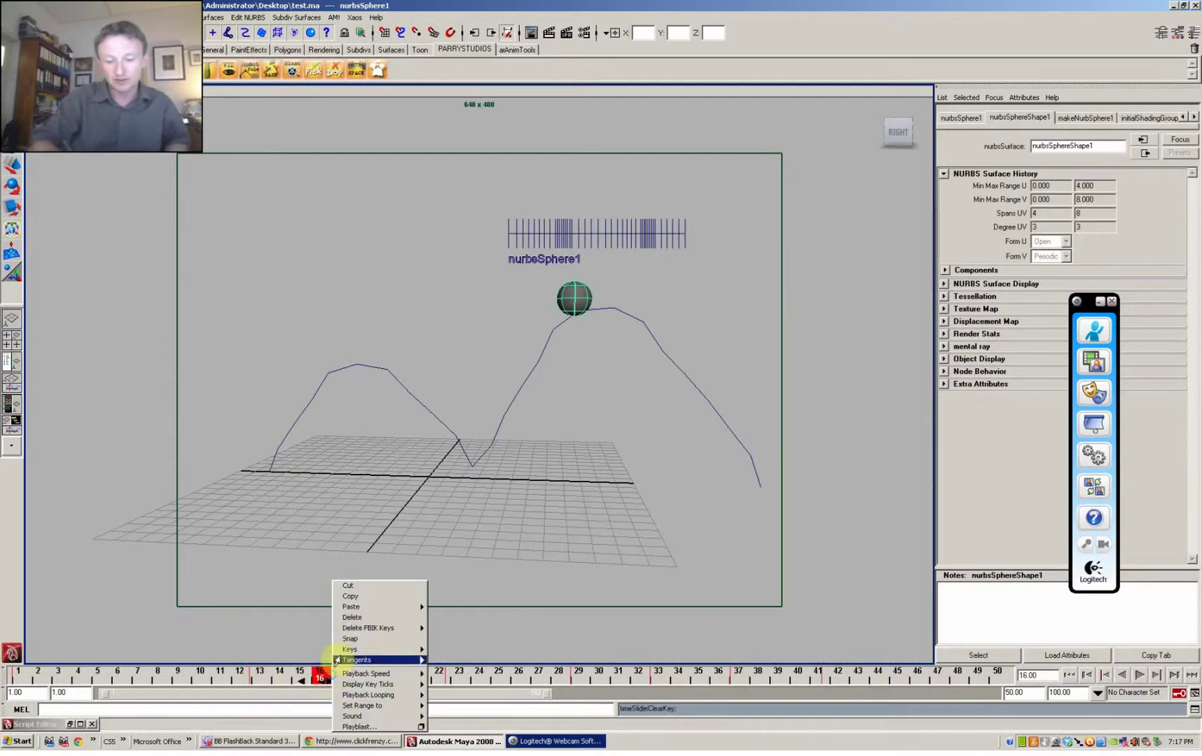
left_click(351, 617)
left_click(603, 410)
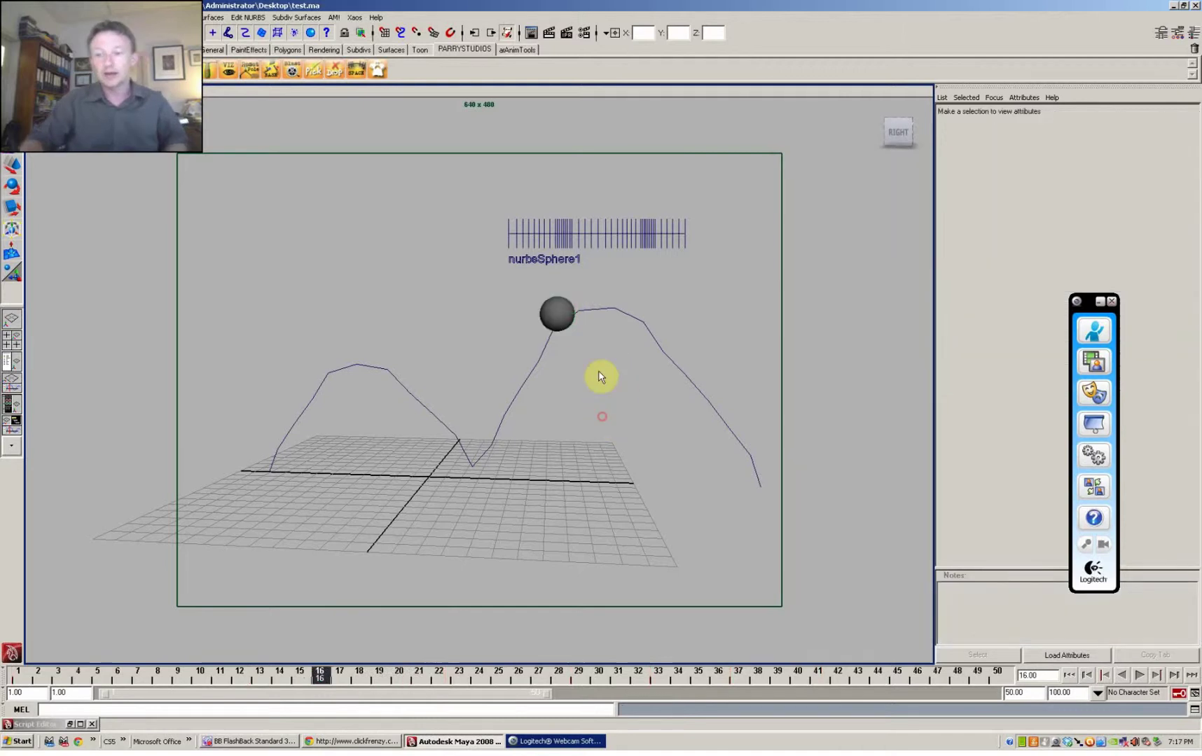
left_click(572, 312)
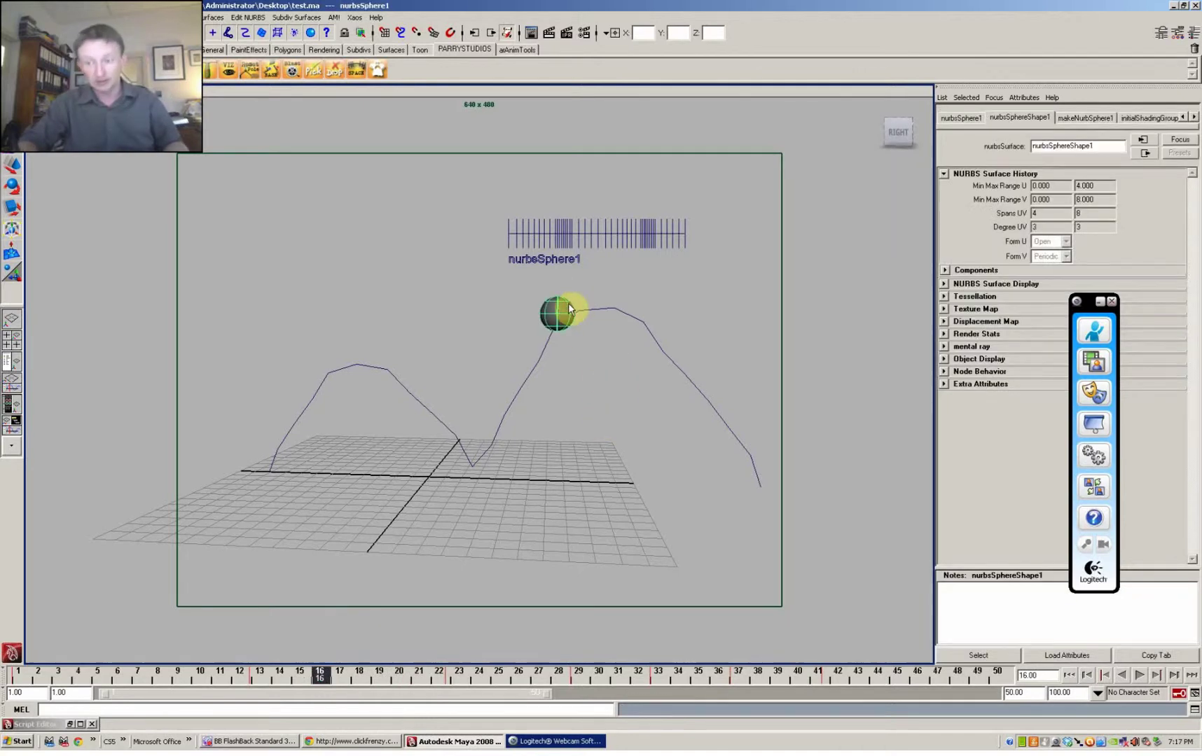
Rerun the spacer button on the sphere and scrub through the revised bounce.
left_click(353, 70)
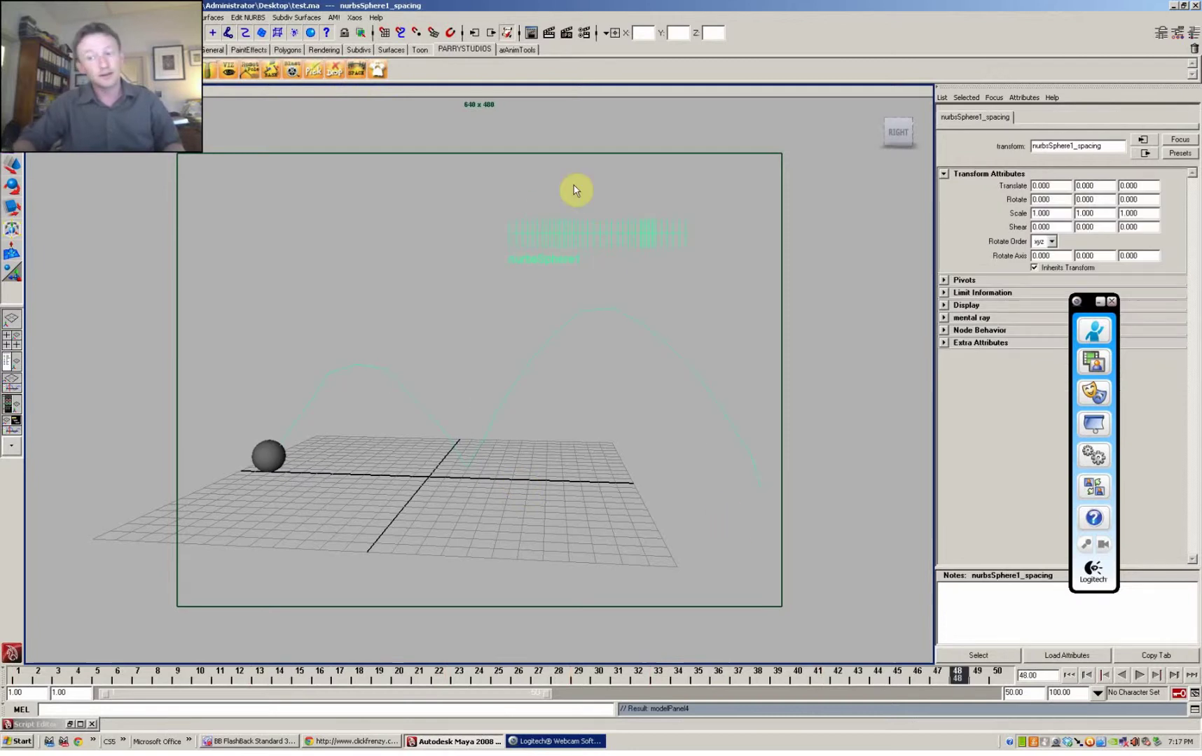
left_click(574, 189)
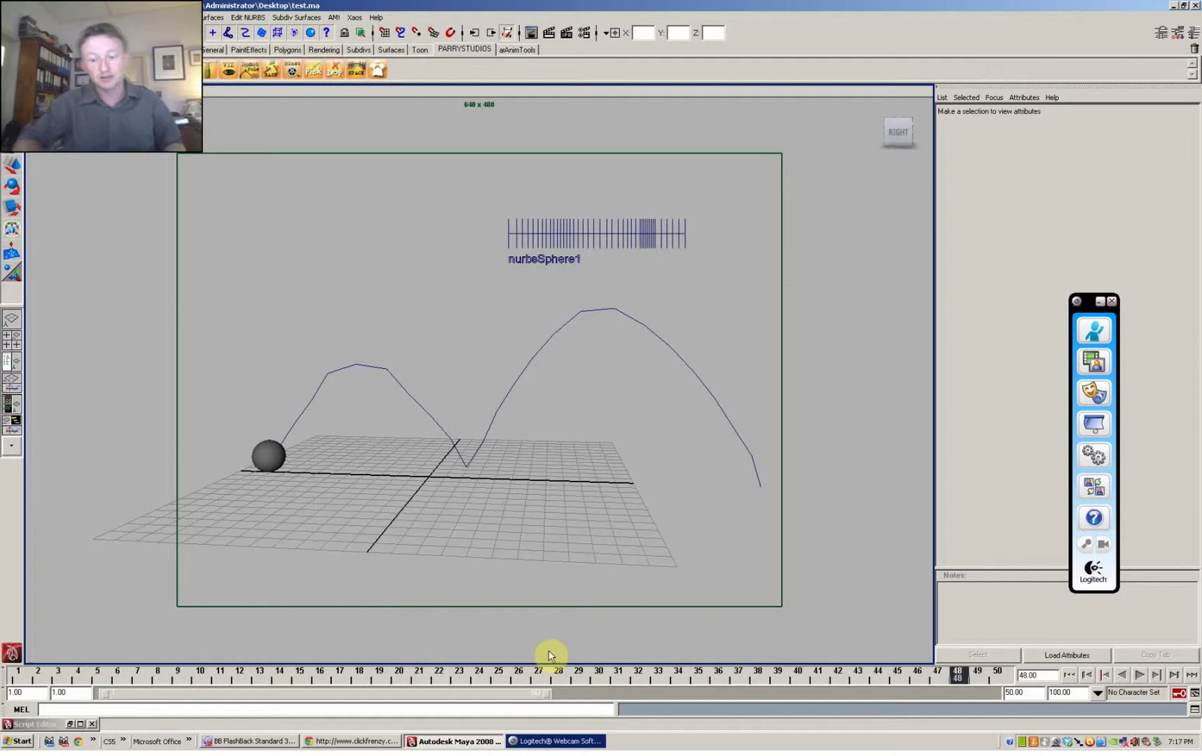
left_click_drag(549, 656, 985, 700)
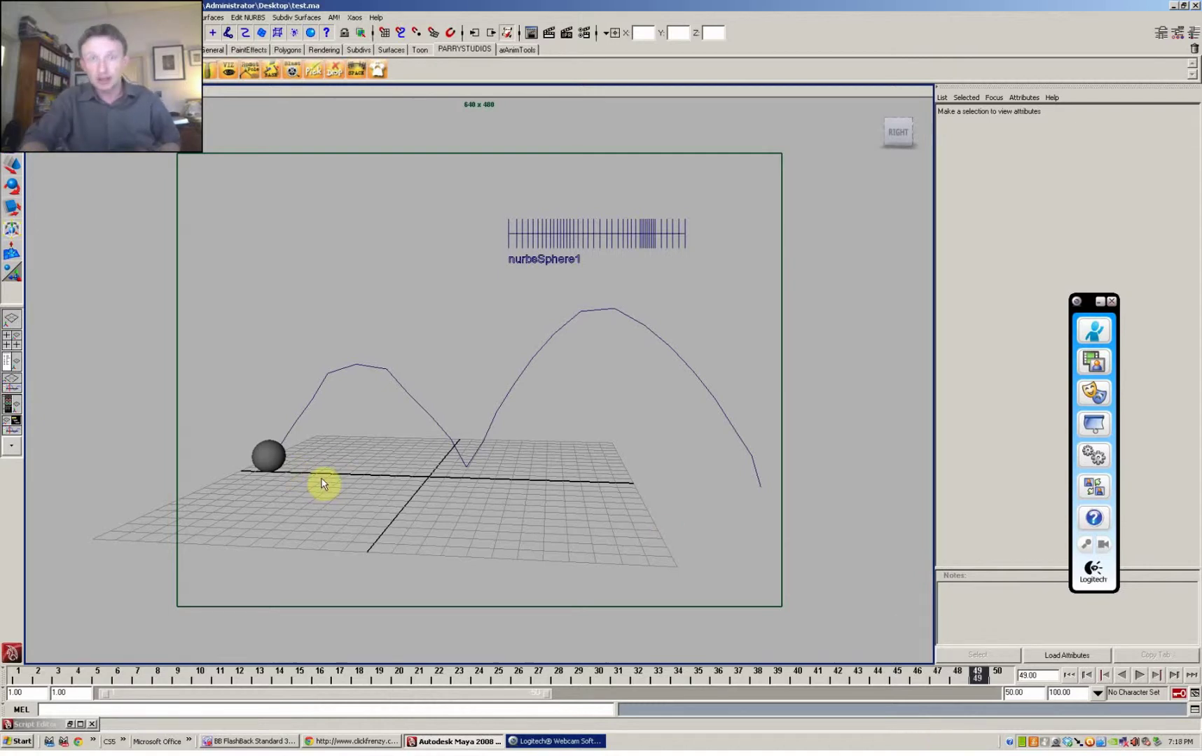
Duplicate the sphere and, at frame 12, lower the copy below the arc's peak.
left_click(272, 459)
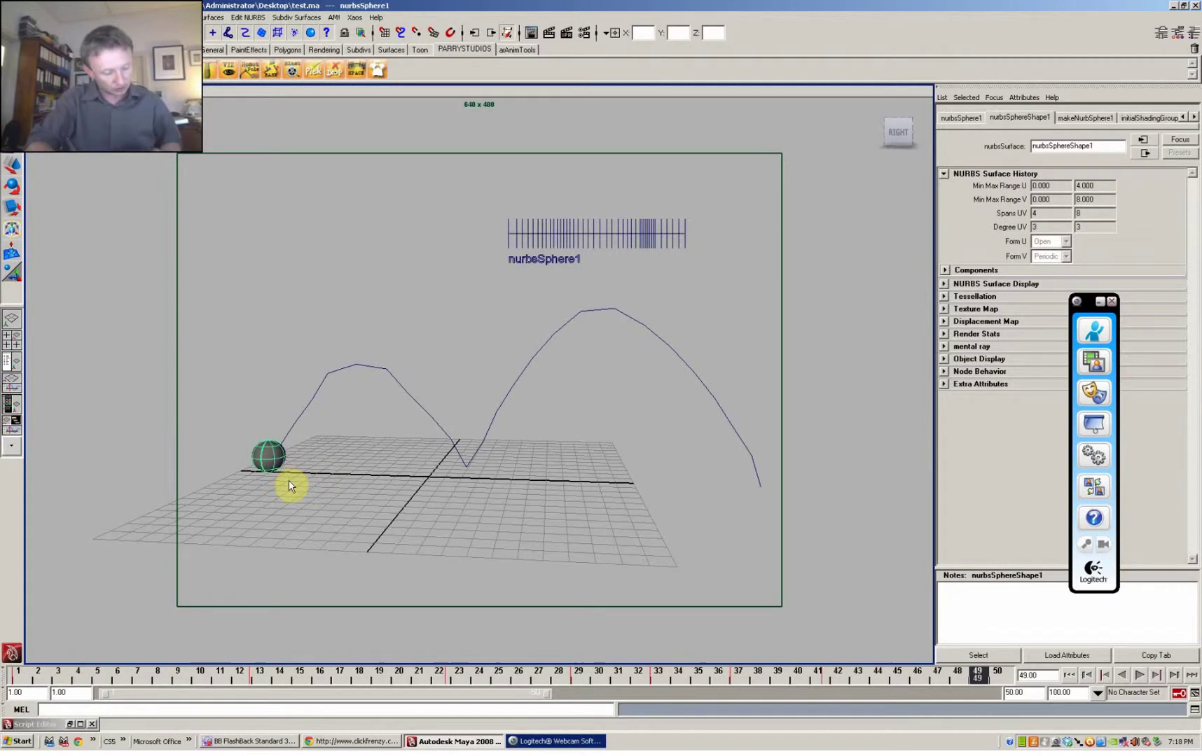
key("ctrl+d")
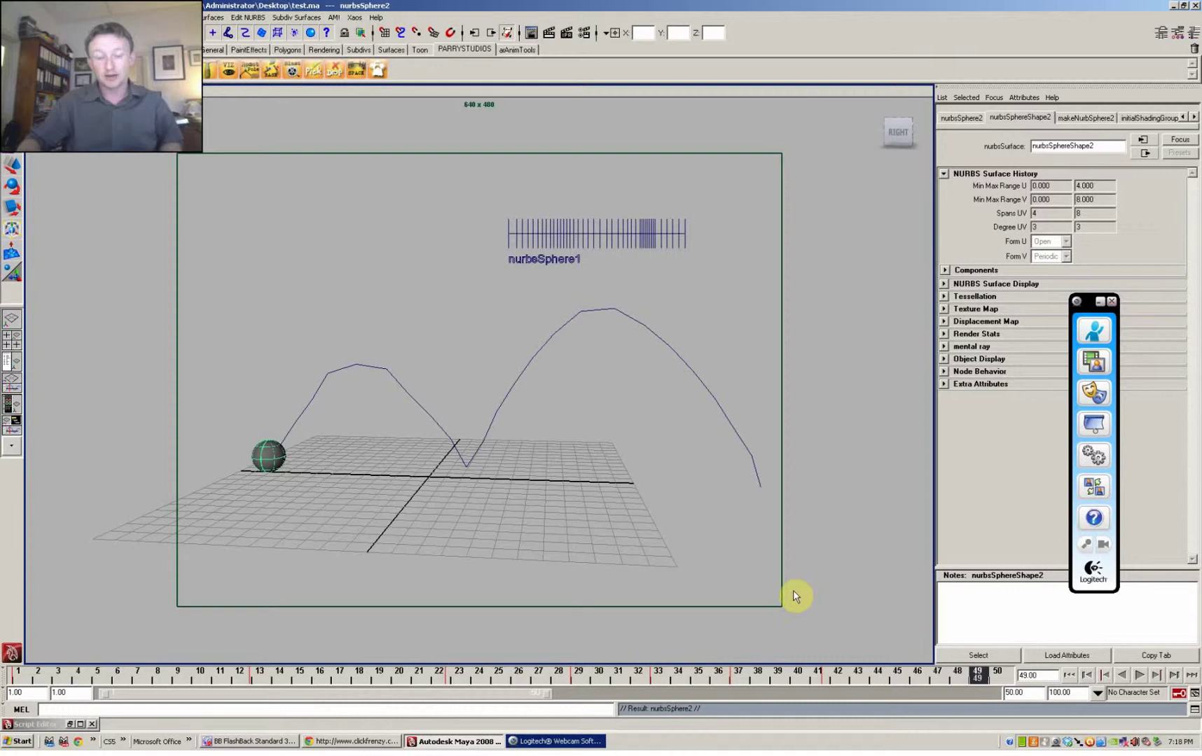
left_click(240, 674)
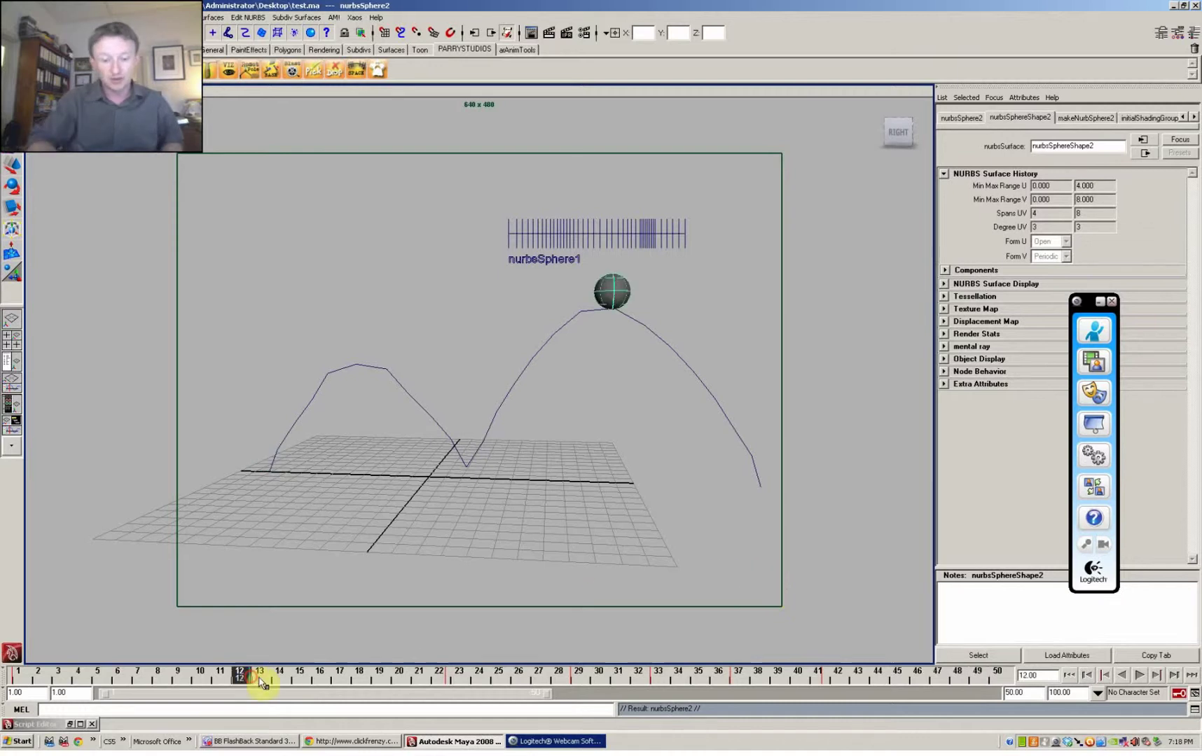
key("w")
left_click_drag(615, 270, 613, 344)
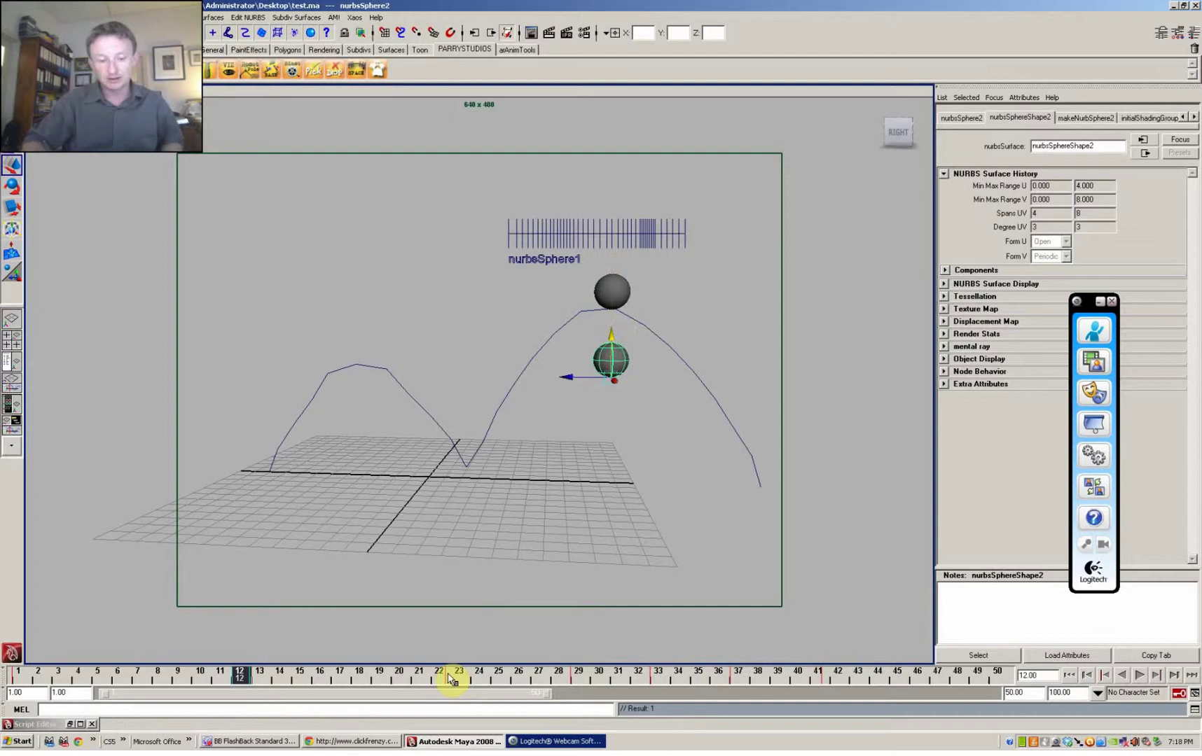
key("ctrl+z")
key("period")
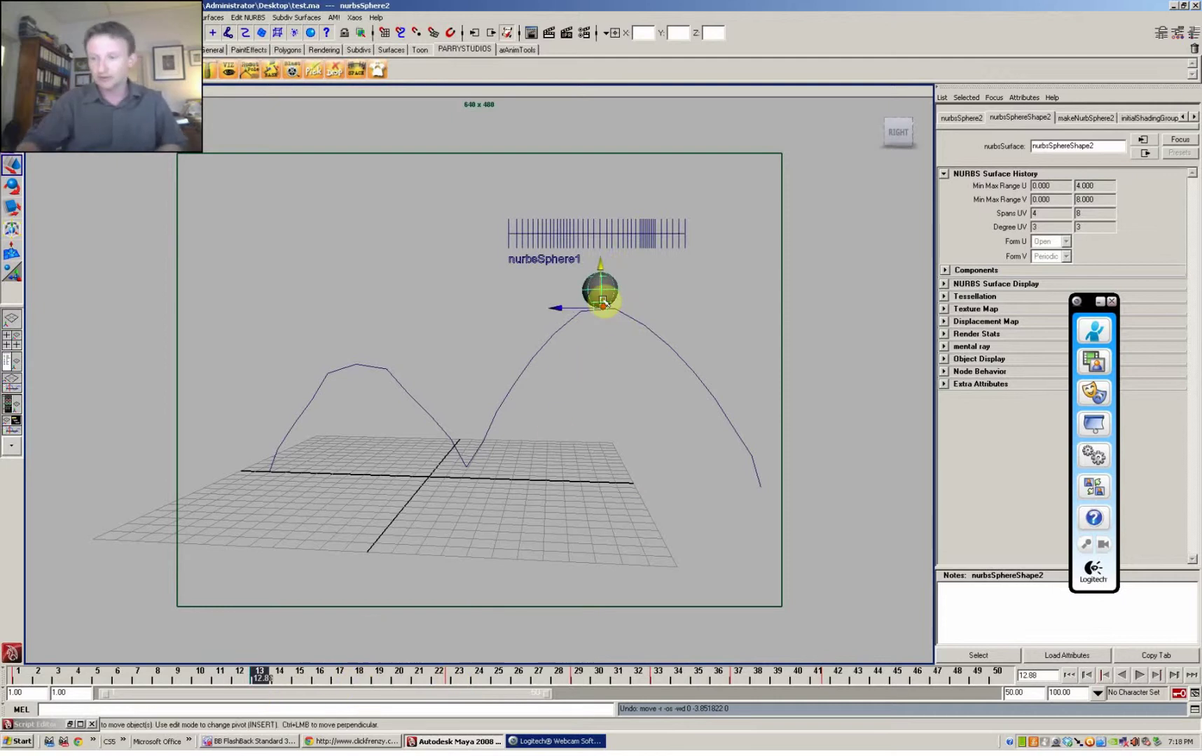
left_click_drag(604, 270, 601, 326)
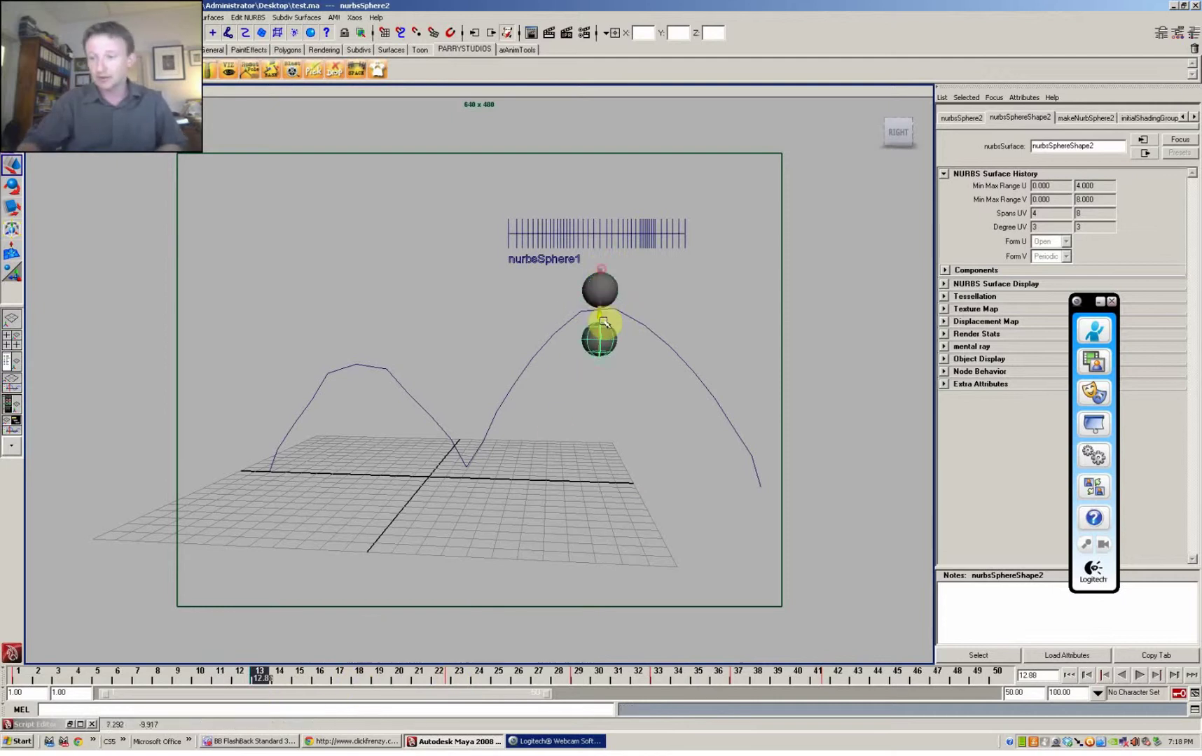
Reposition the second sphere at frames 22, 29, 33, 37 and 41 for a new bounce.
left_click(450, 680)
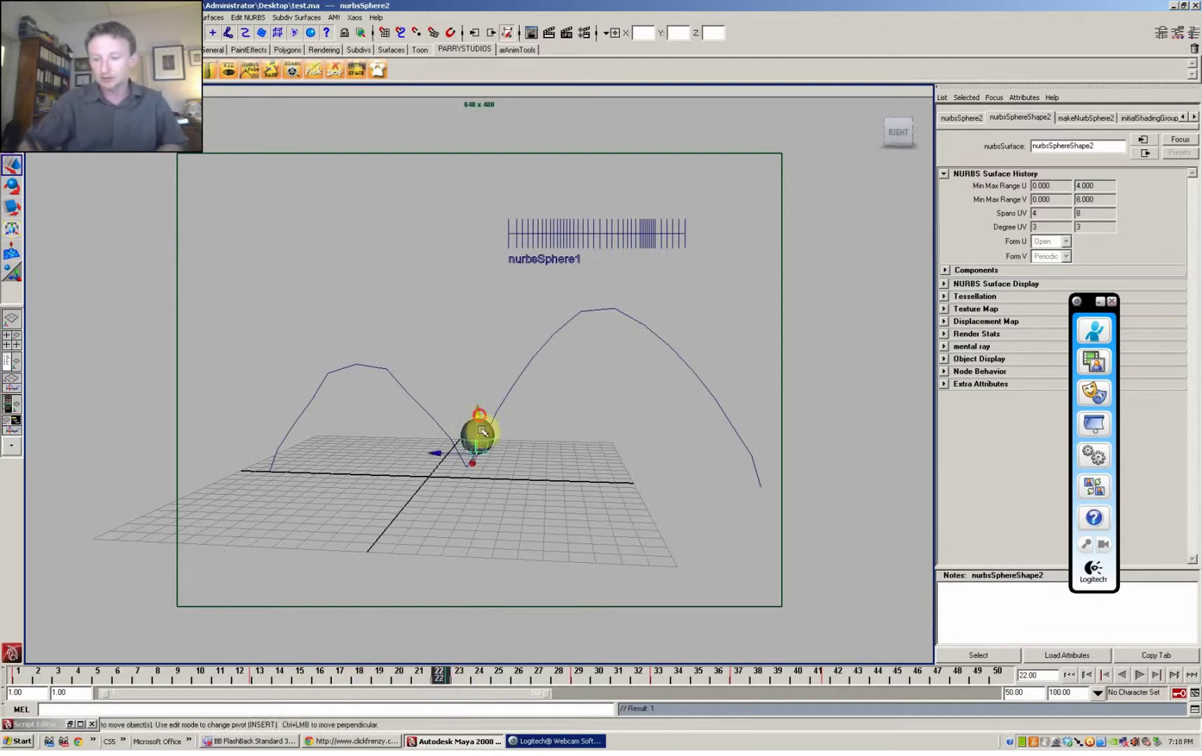
left_click_drag(483, 431, 482, 480)
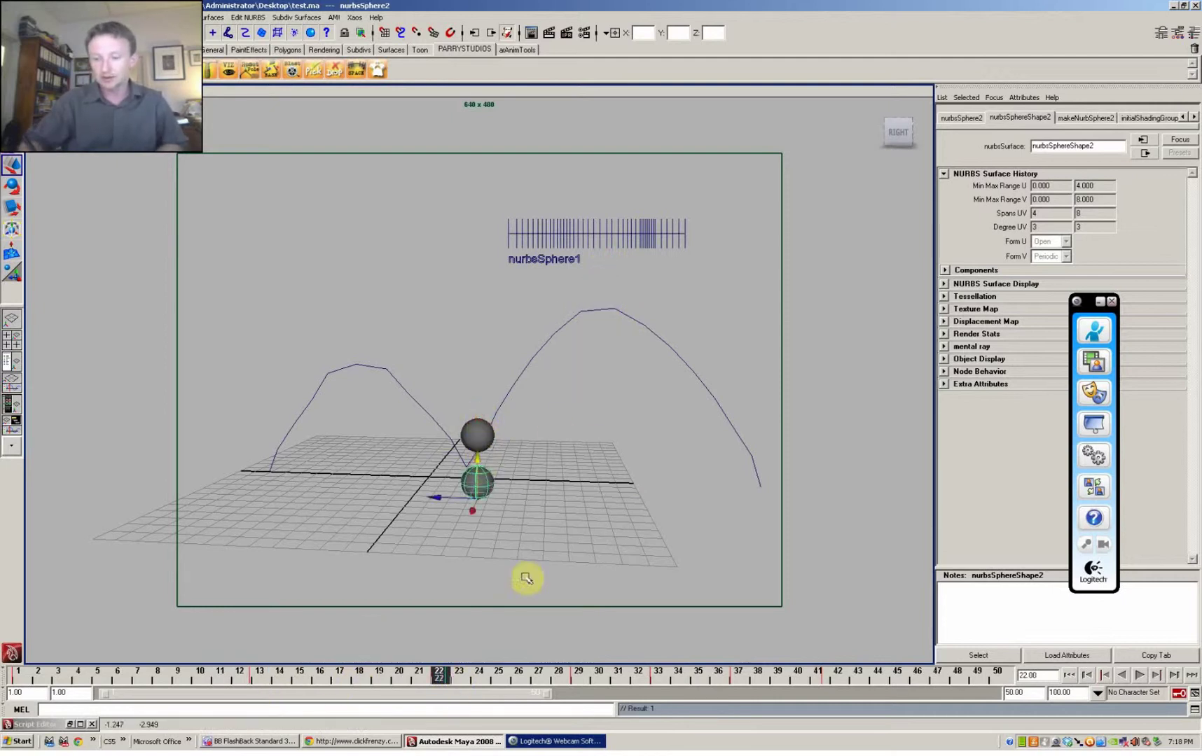
left_click(578, 681)
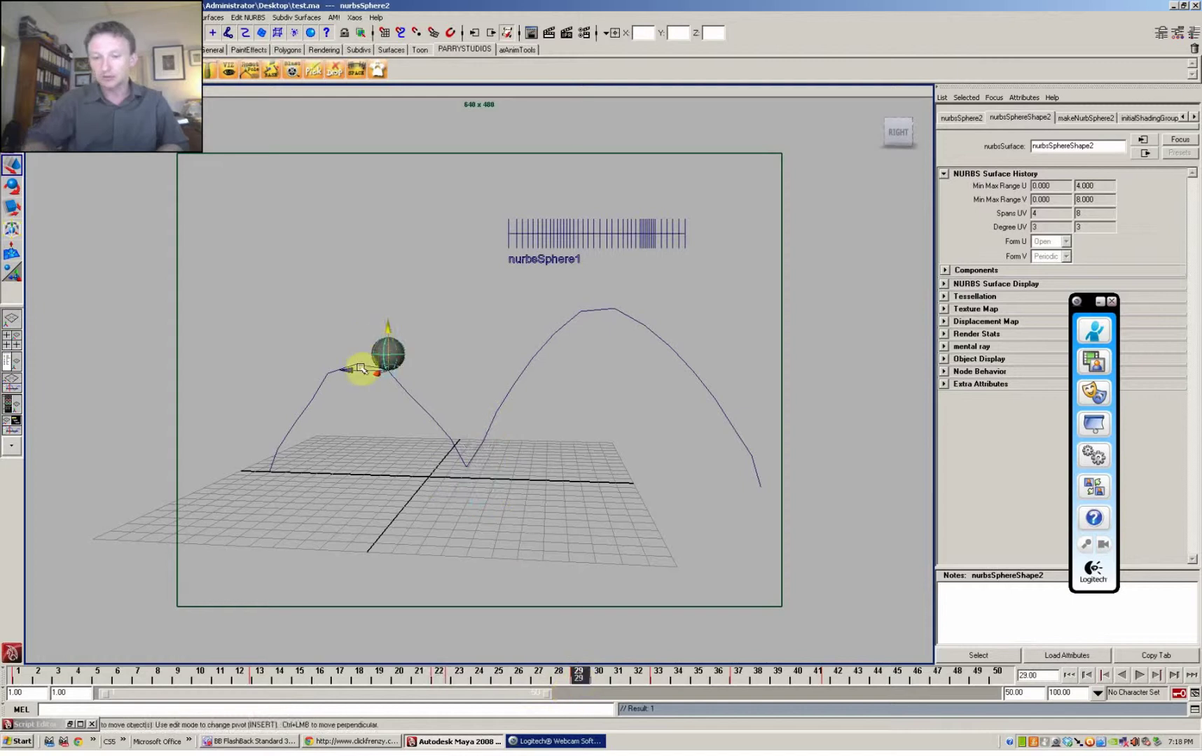
left_click_drag(362, 367, 404, 384)
left_click(657, 678)
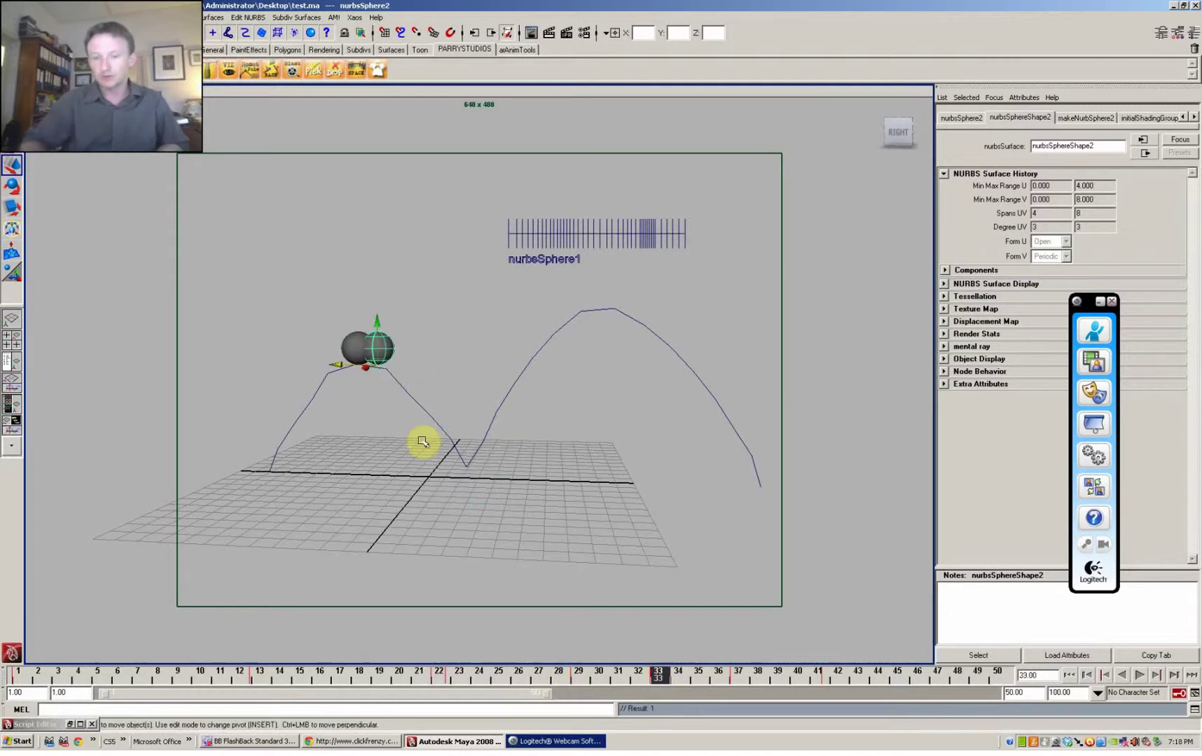
left_click_drag(379, 332, 378, 289)
left_click(739, 676)
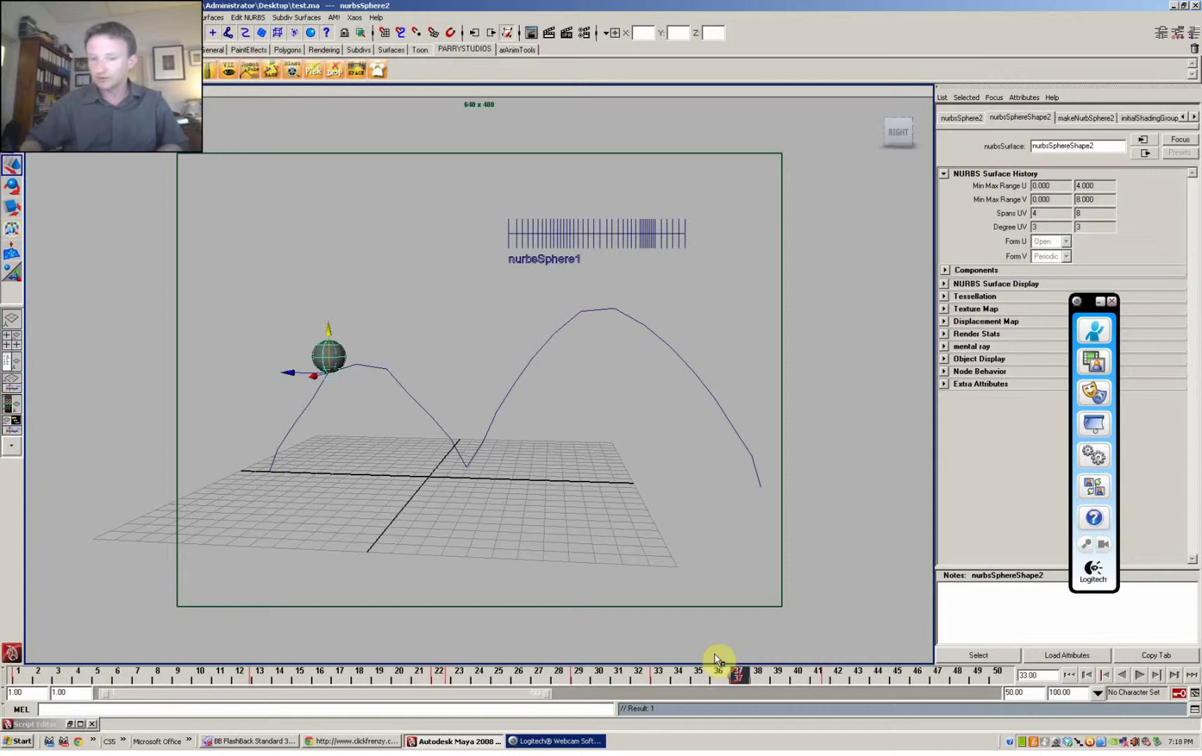
left_click_drag(342, 365, 341, 303)
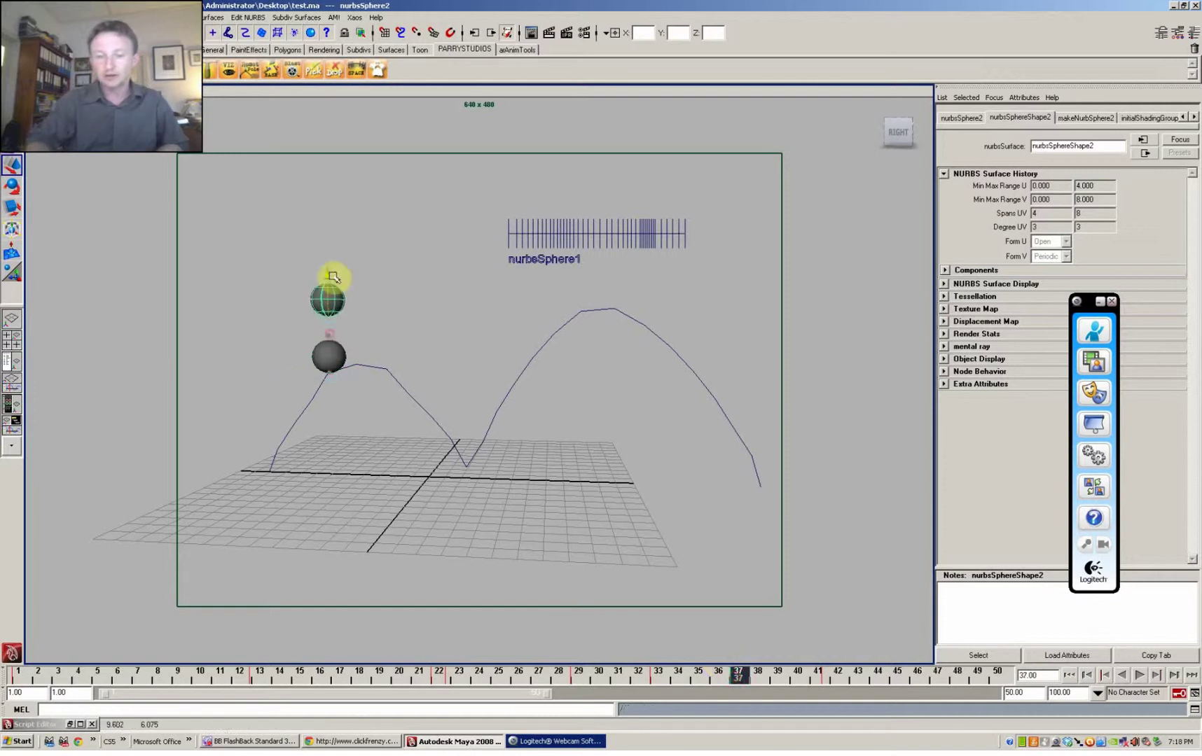
left_click(828, 677)
left_click_drag(279, 423, 276, 382)
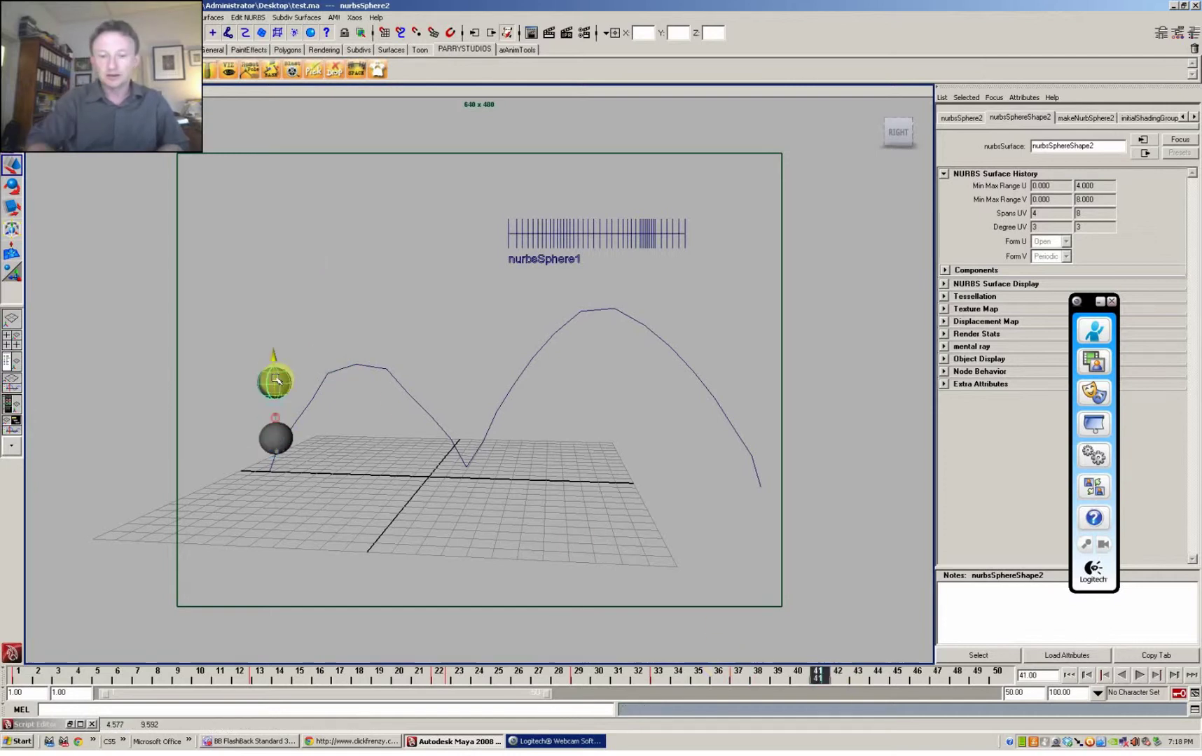
Undo the second sphere's final raise at frame 41.
key("ctrl+z")
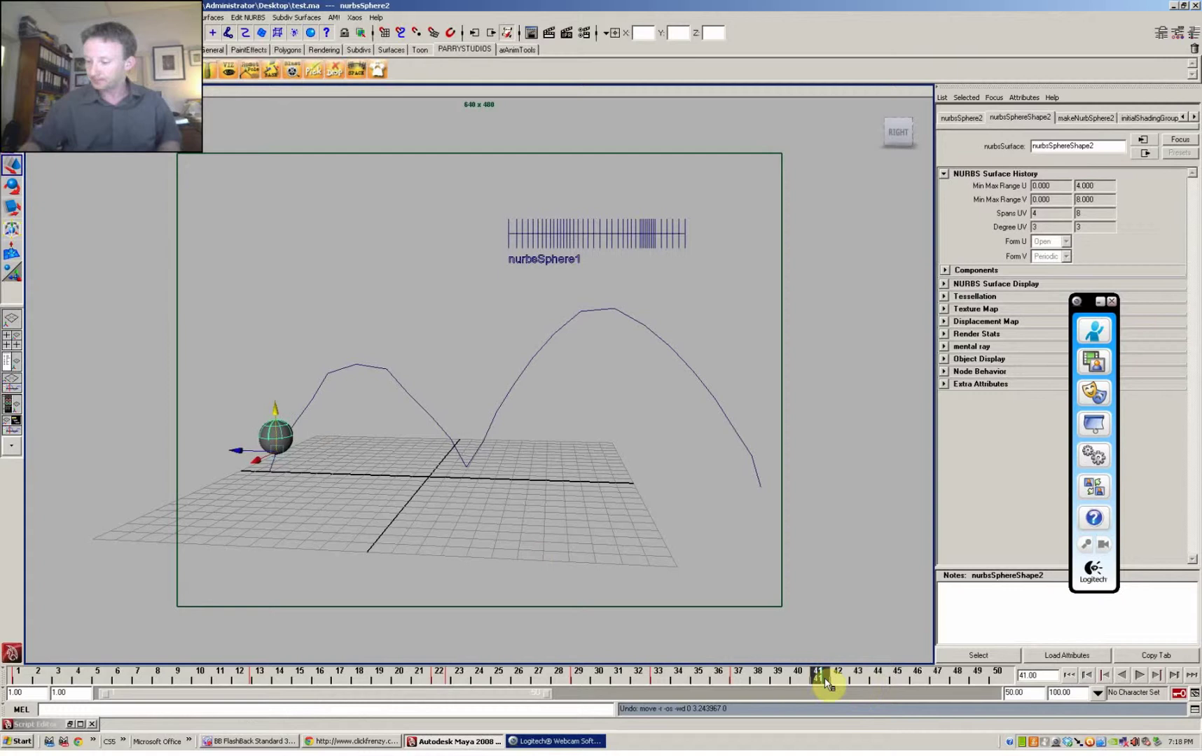
left_click(841, 683)
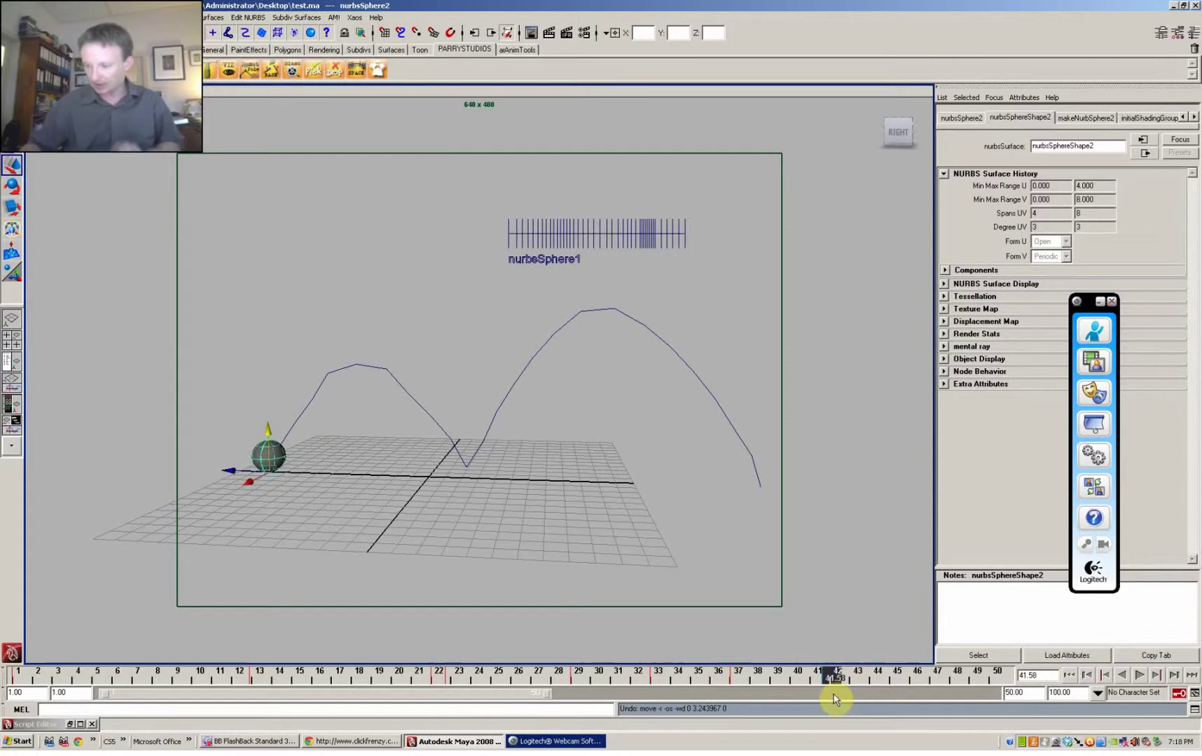
key("shift+z")
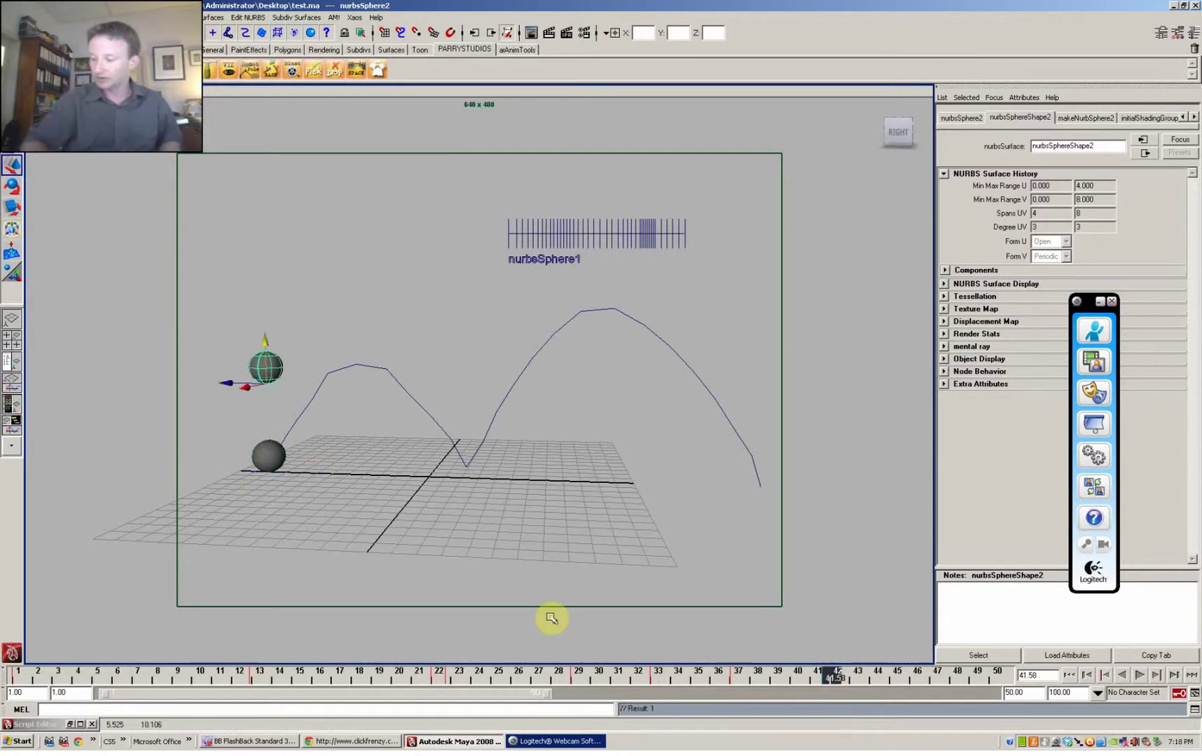
key("ctrl+z")
Play both spheres, stop at frame 9, and select nurbsSphere2 then nurbsSphere1.
left_click(718, 562)
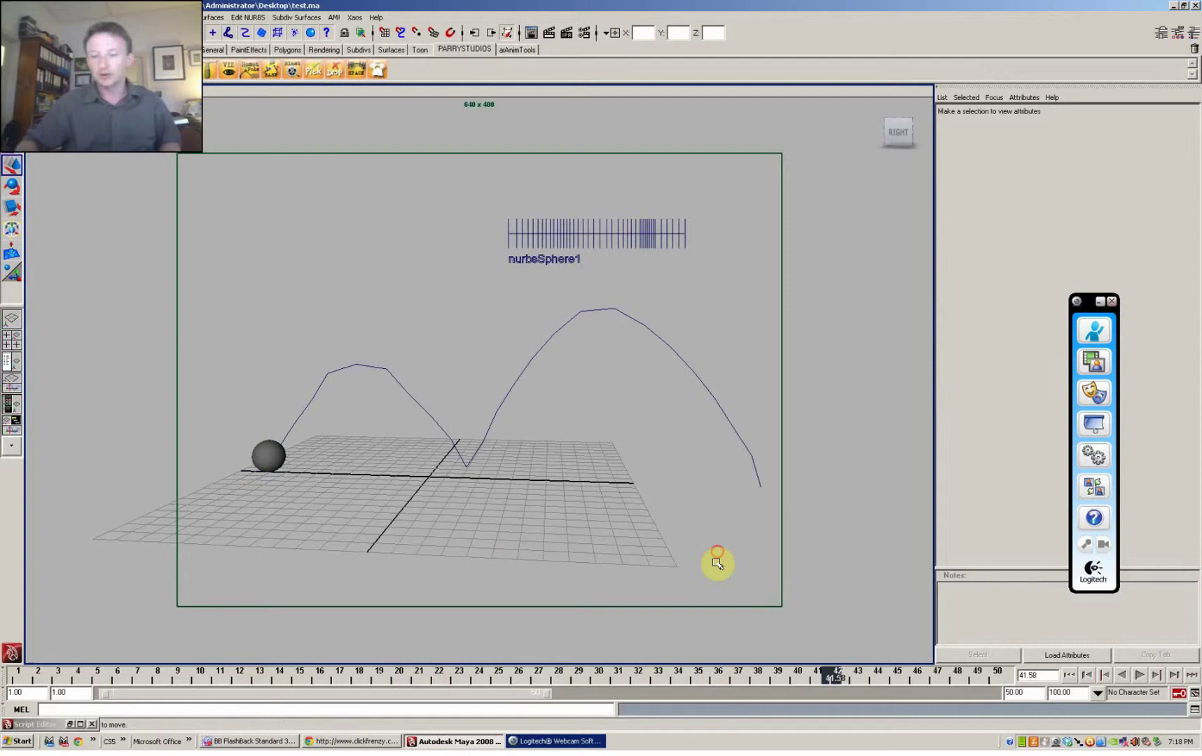
key("alt+v")
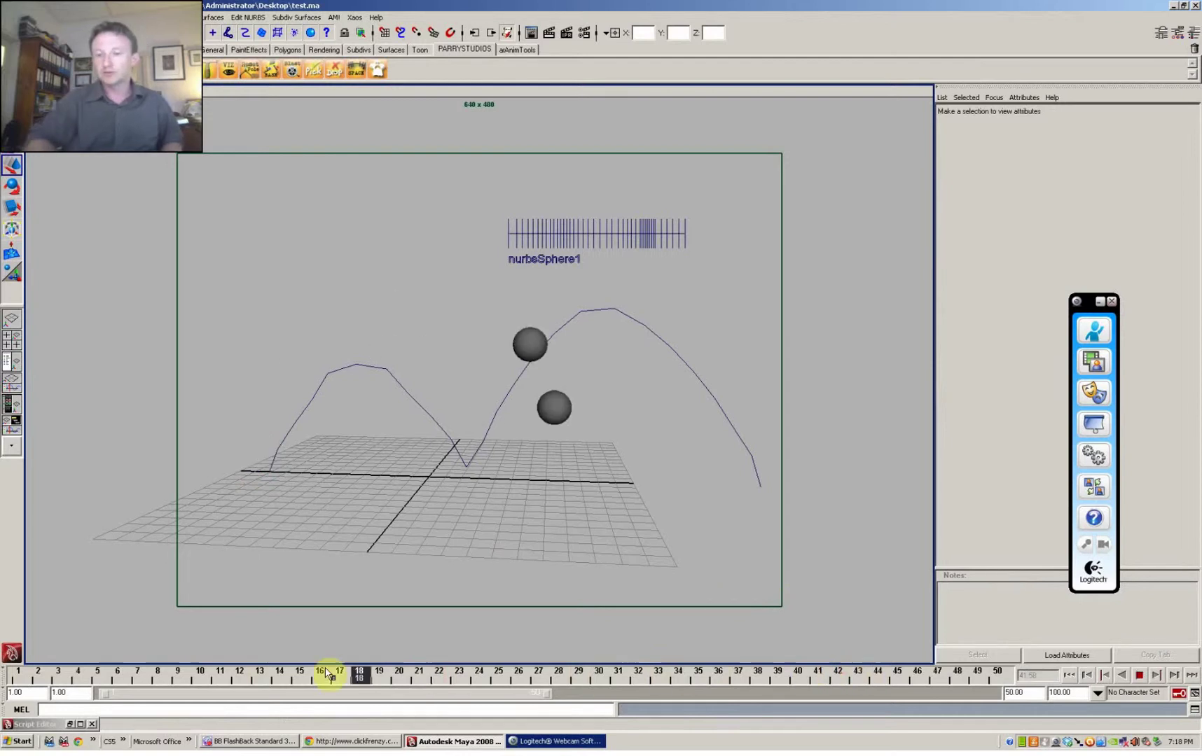
left_click(178, 658)
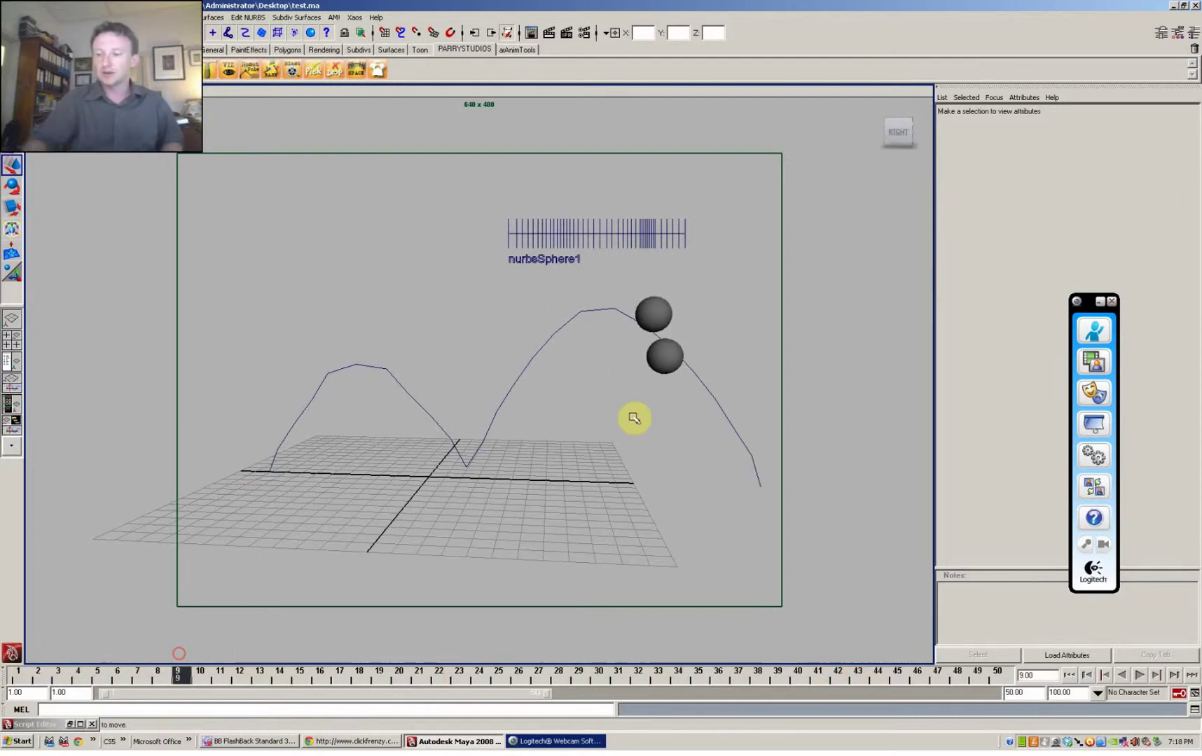
left_click(664, 361)
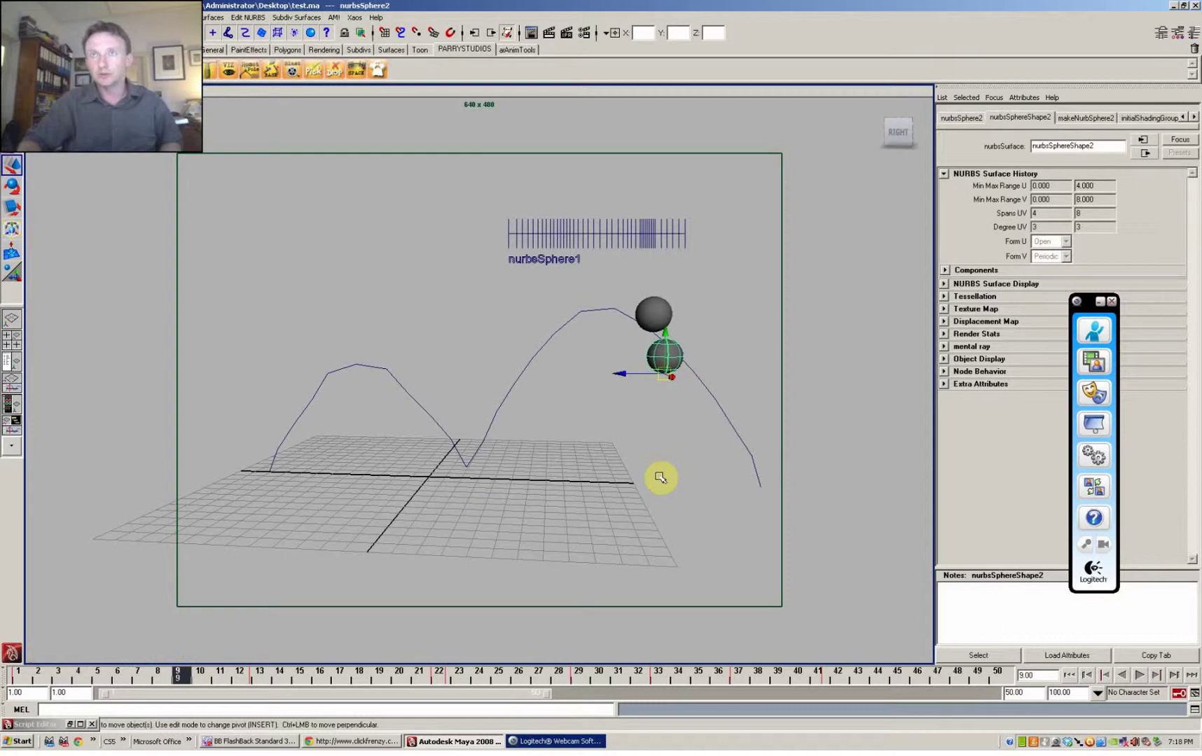
left_click(655, 313)
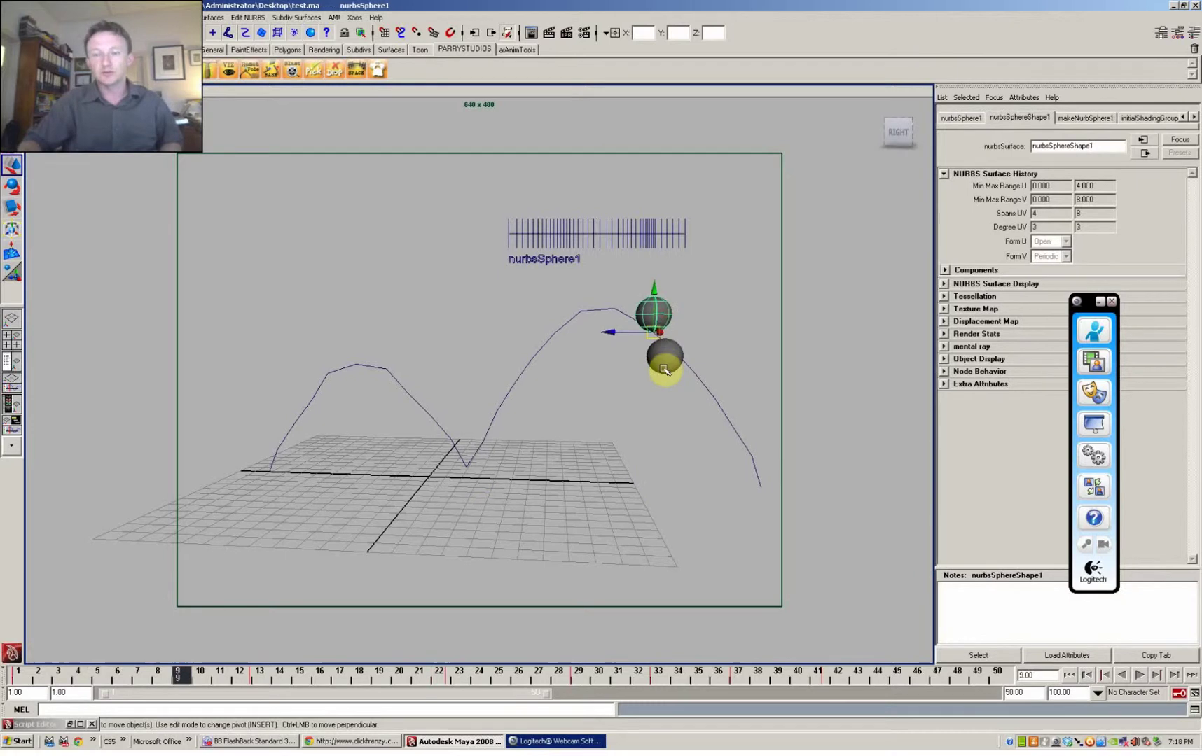
Run the SPACE shelf button on nurbsSphere1, then on nurbsSphere2 after scrubbing to frame 27.
left_click(356, 71)
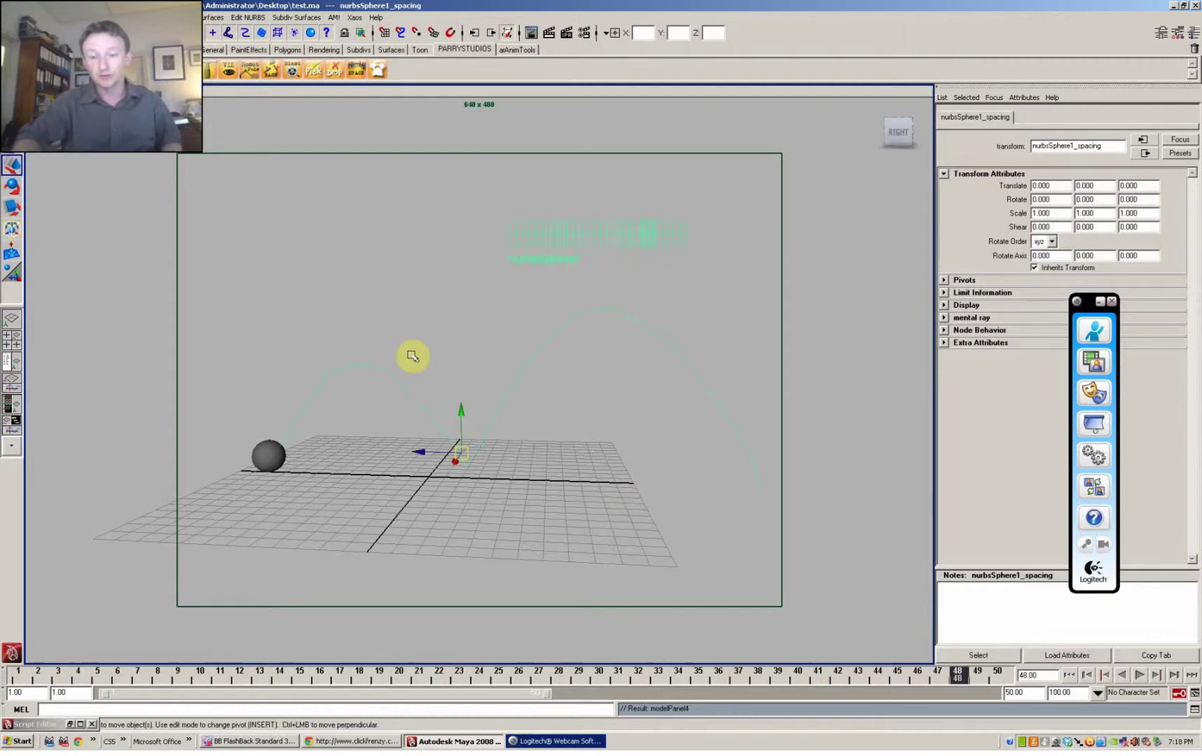
left_click_drag(615, 683, 538, 678)
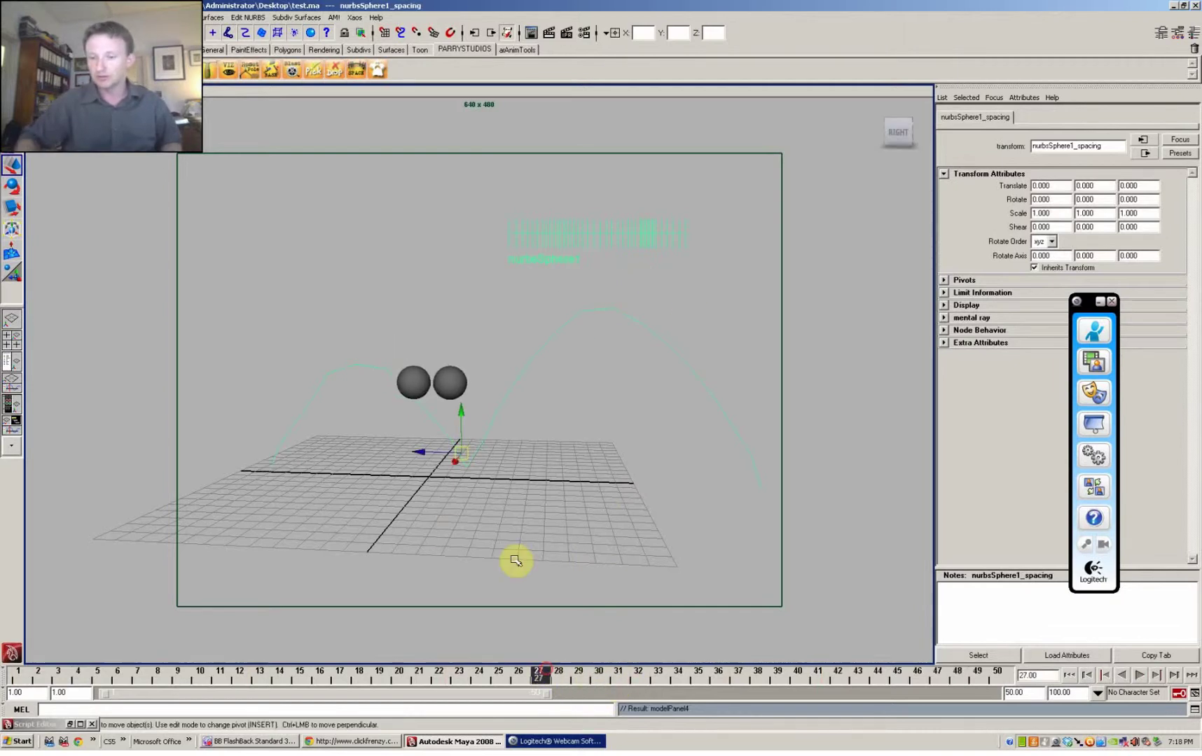
left_click(462, 389)
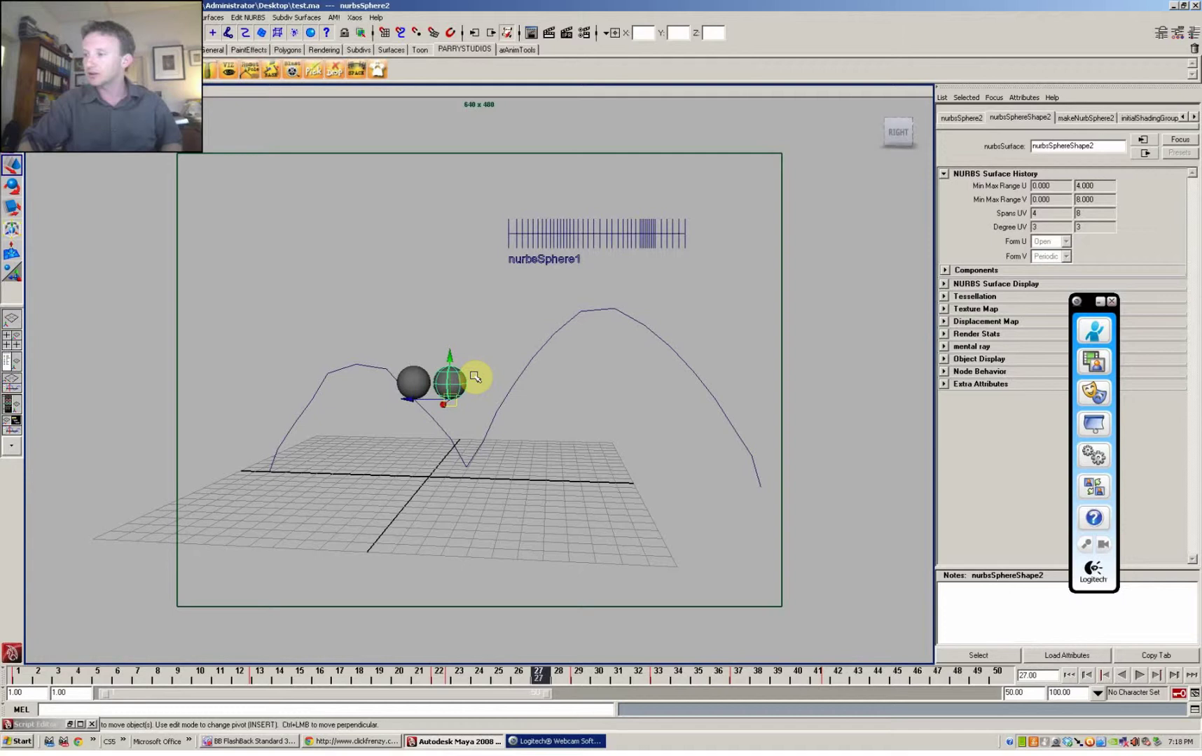
left_click(357, 73)
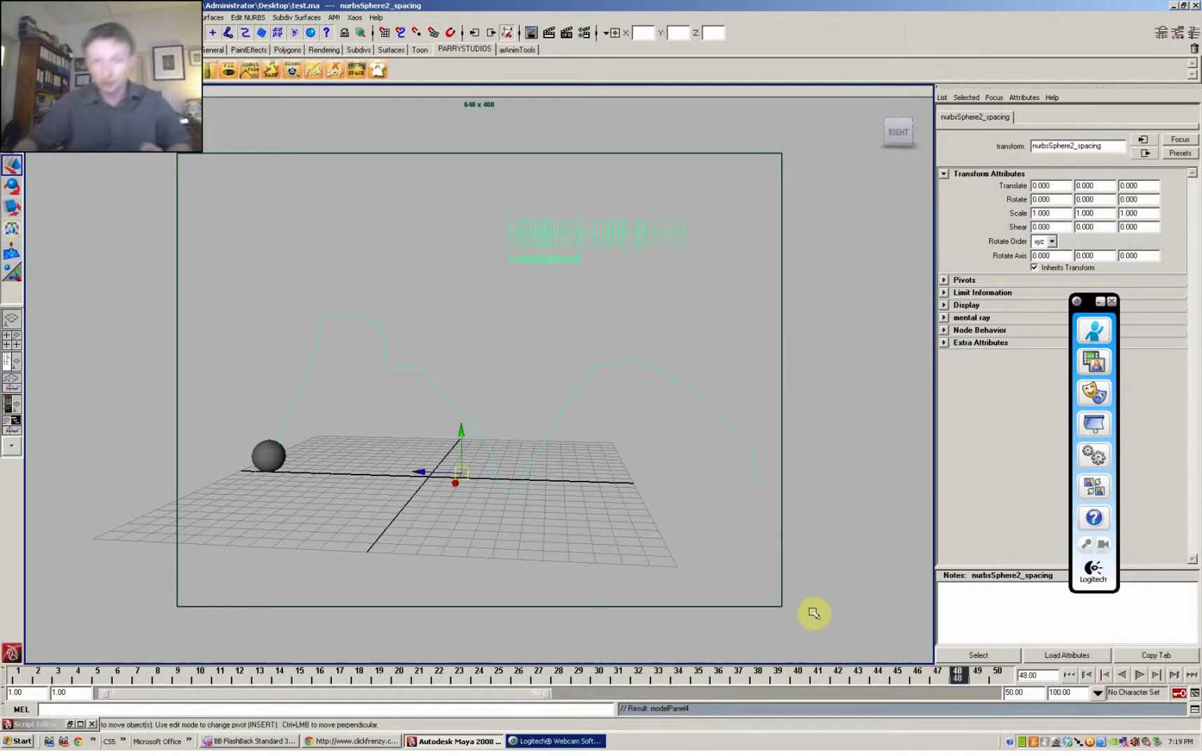
Set the range end to 20 and generate nurbsSphere2's spacing chart for frames 1–20.
left_click(399, 674)
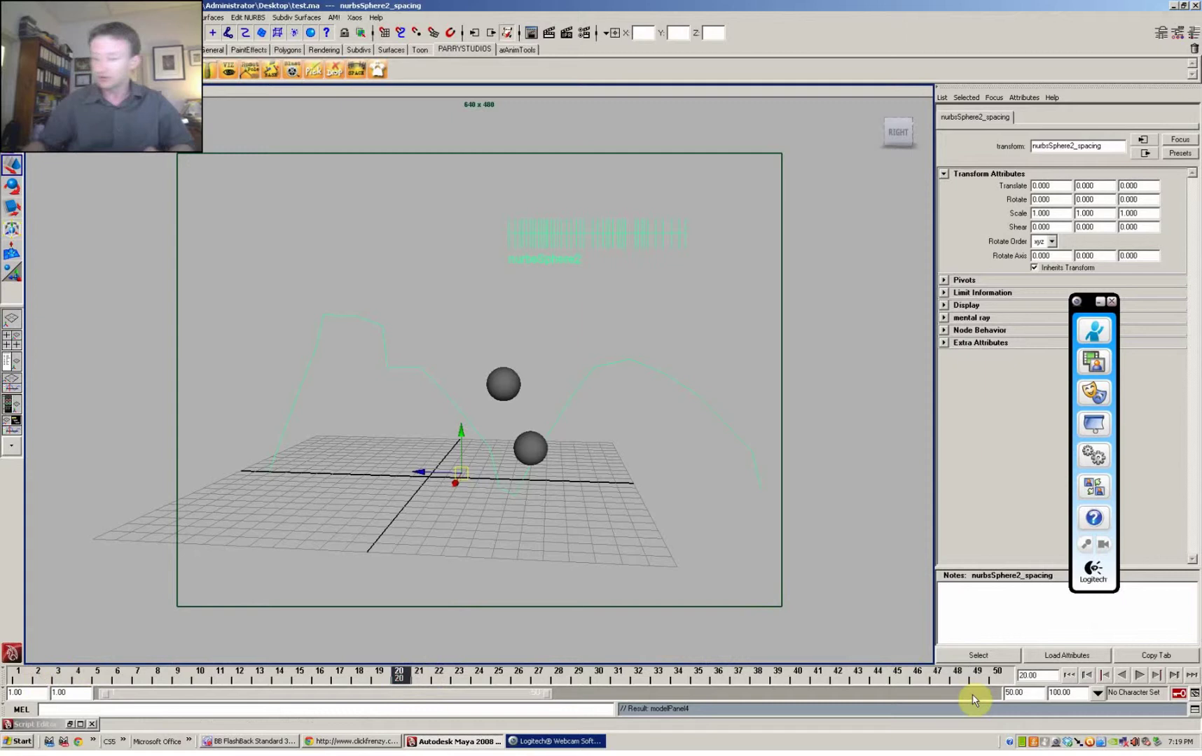
double_click(1028, 693)
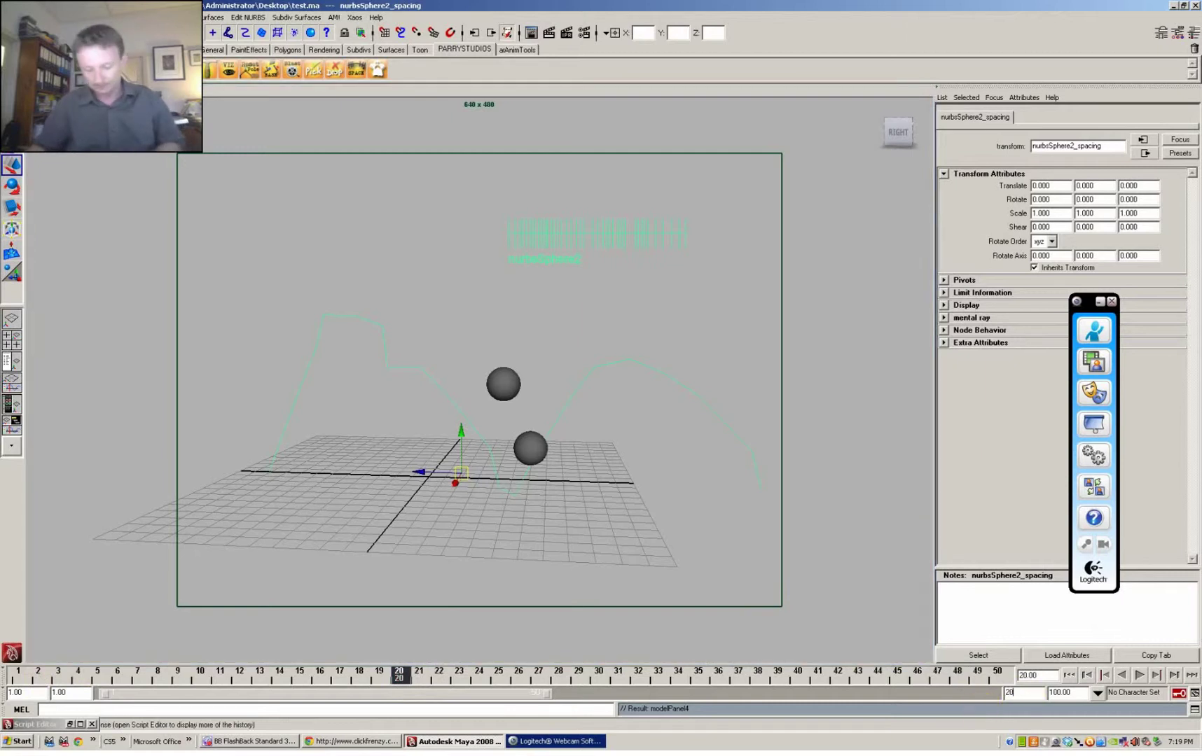
type("20")
key("Return")
left_click(546, 449)
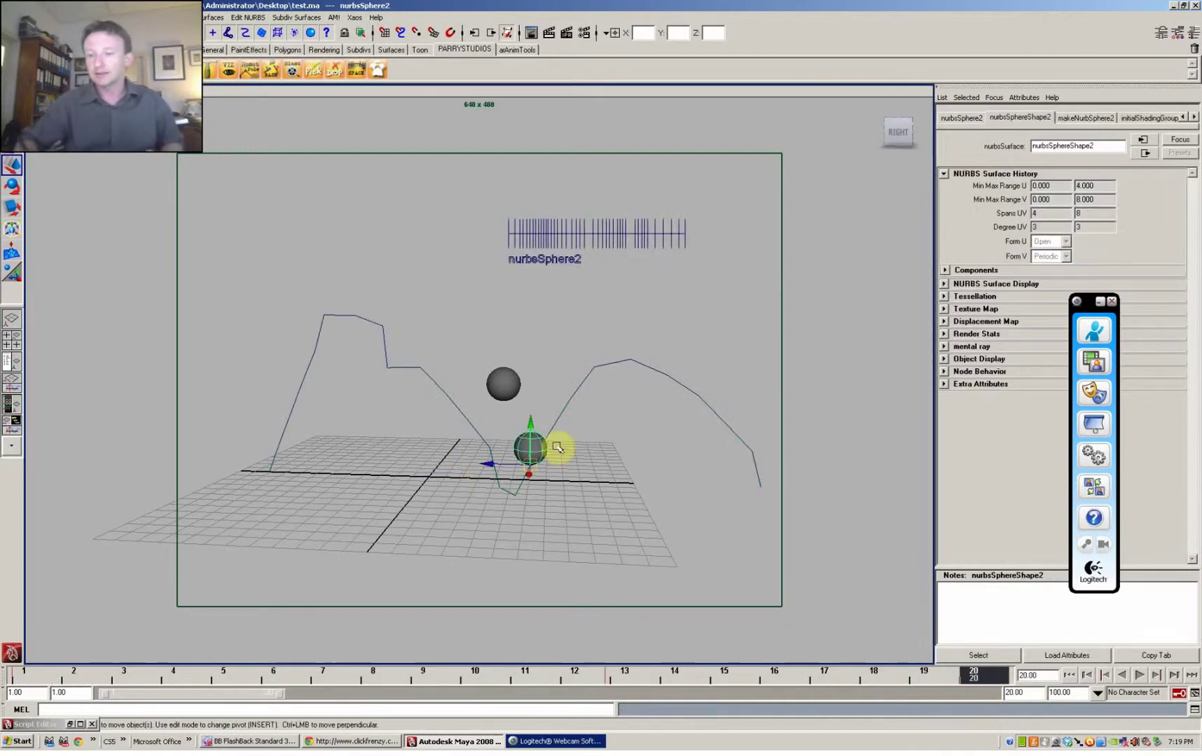
left_click(367, 69)
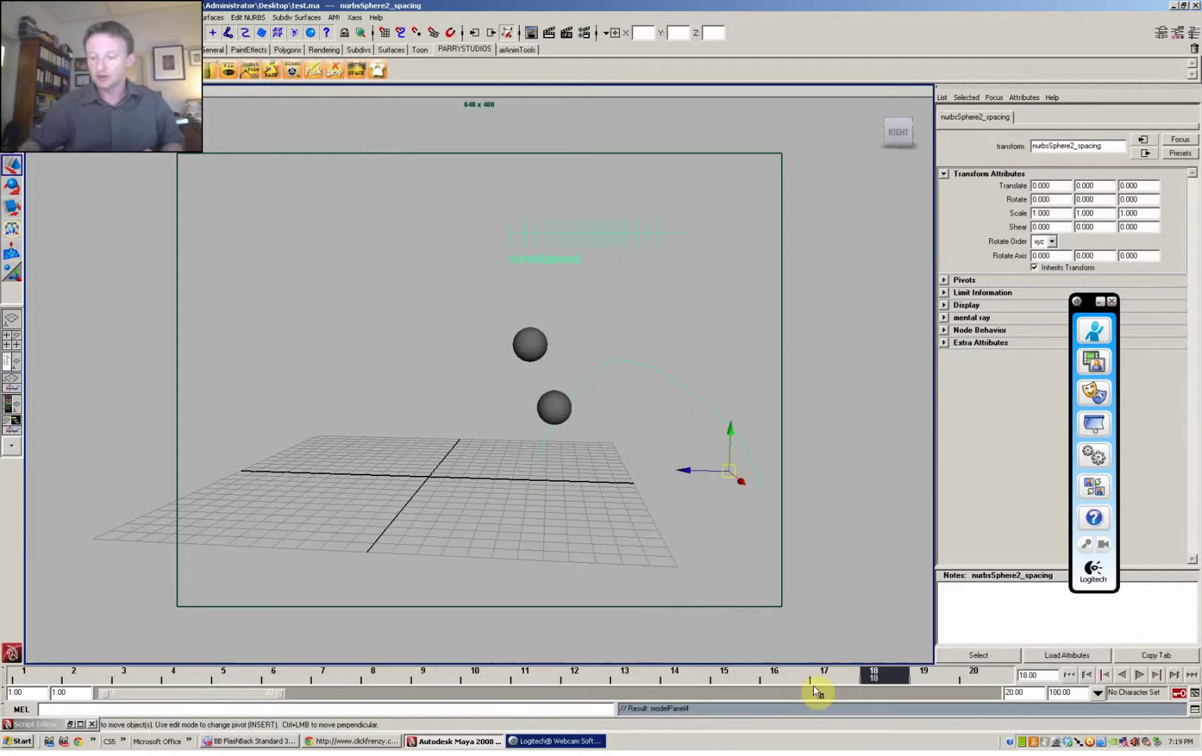
Set the playback range to start at frame 20 and end at frame 50.
left_click(68, 692)
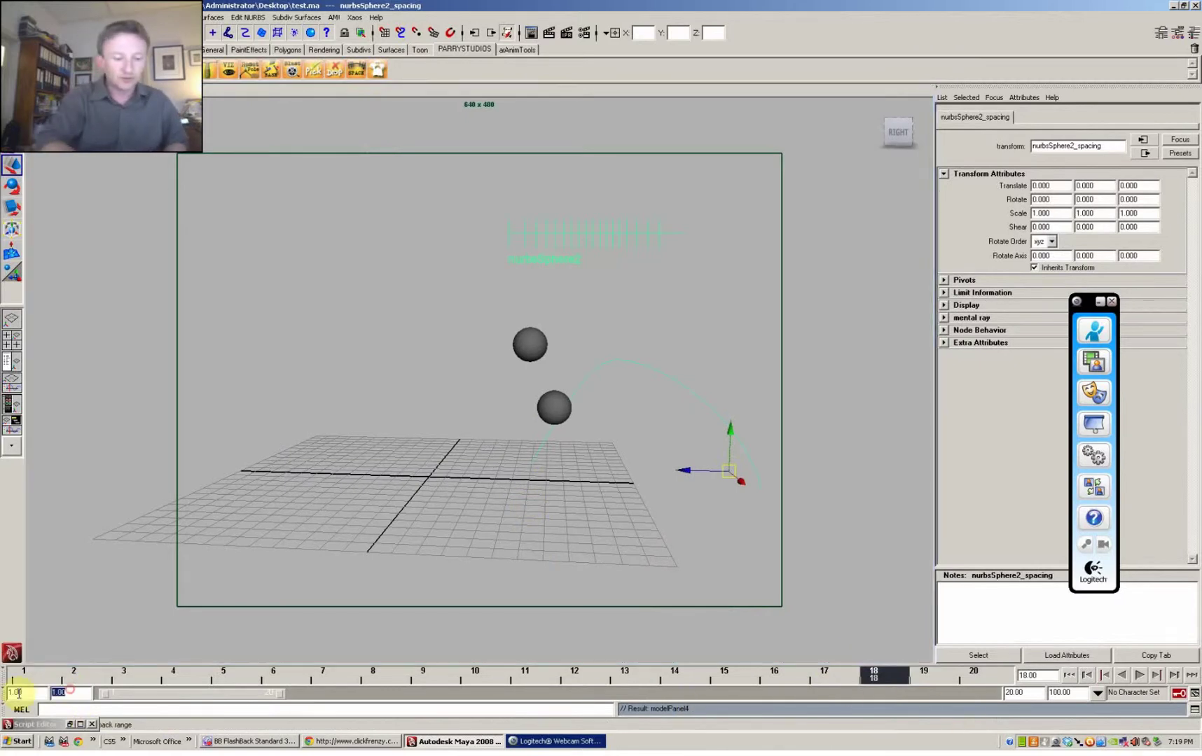
type("20")
key("Return")
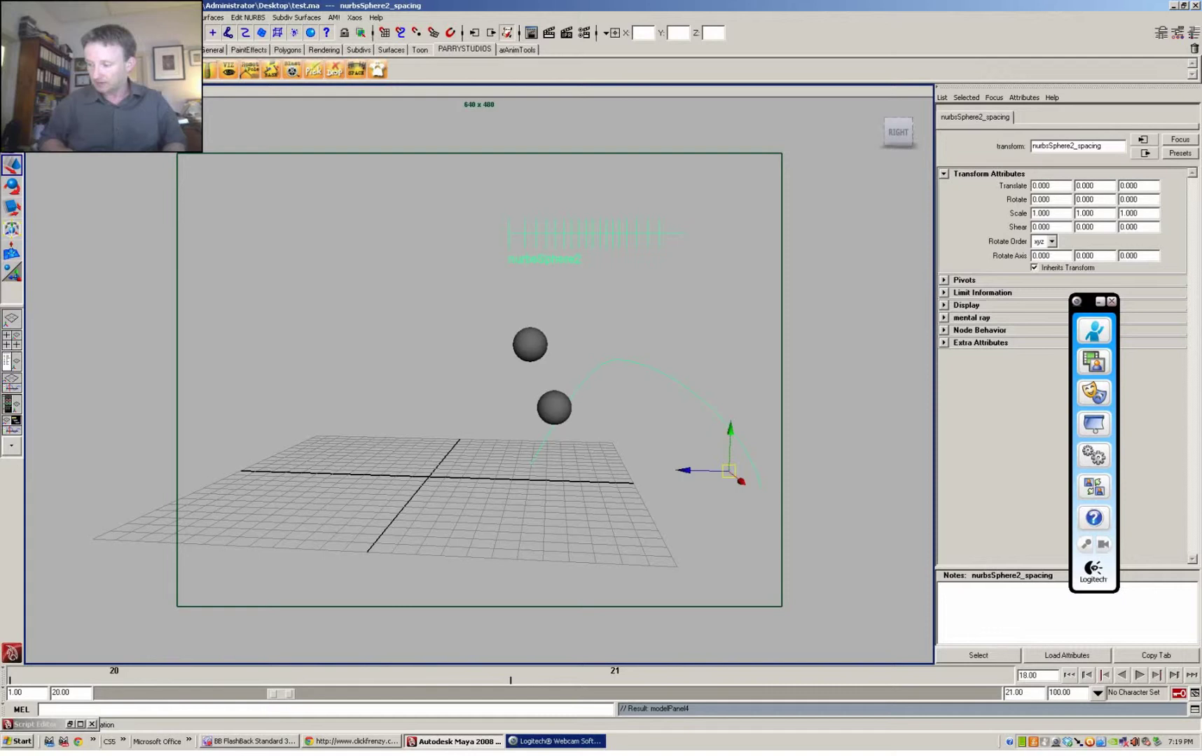
left_click(1022, 692)
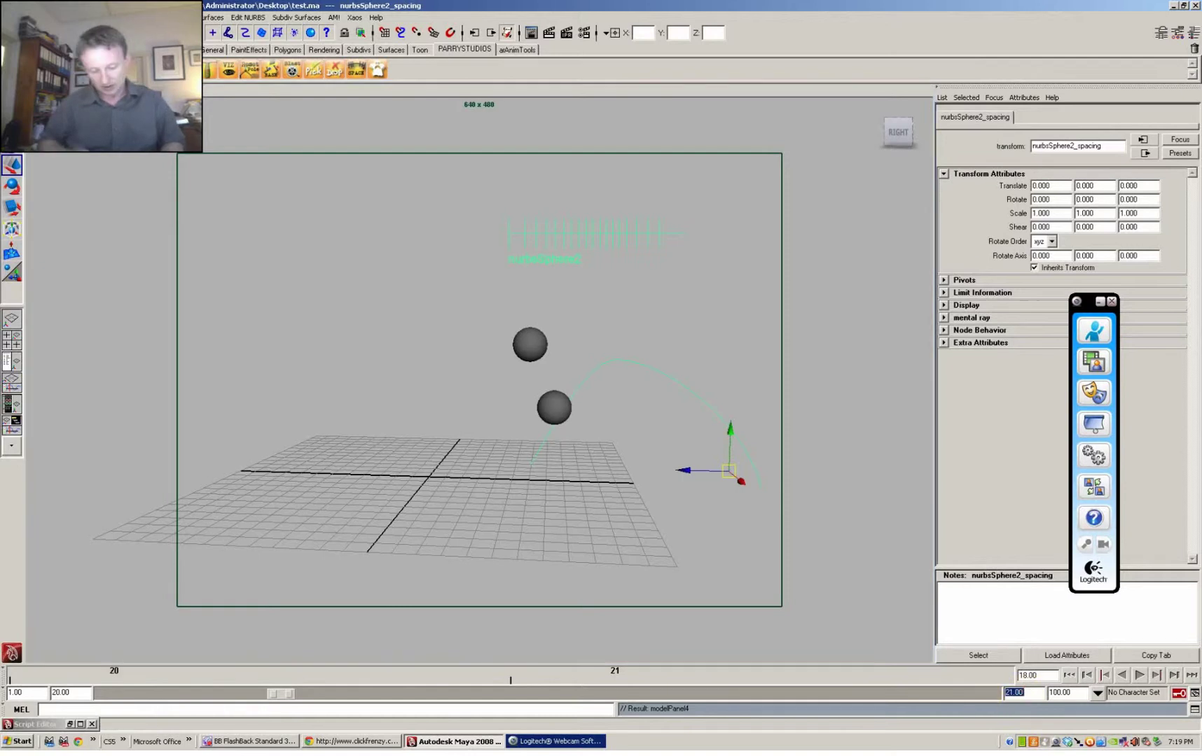
type("50")
key("Return")
Run the SPACE shelf button on nurbsSphere2, then on nurbsSphere1, for frames 20–50.
left_click(553, 406)
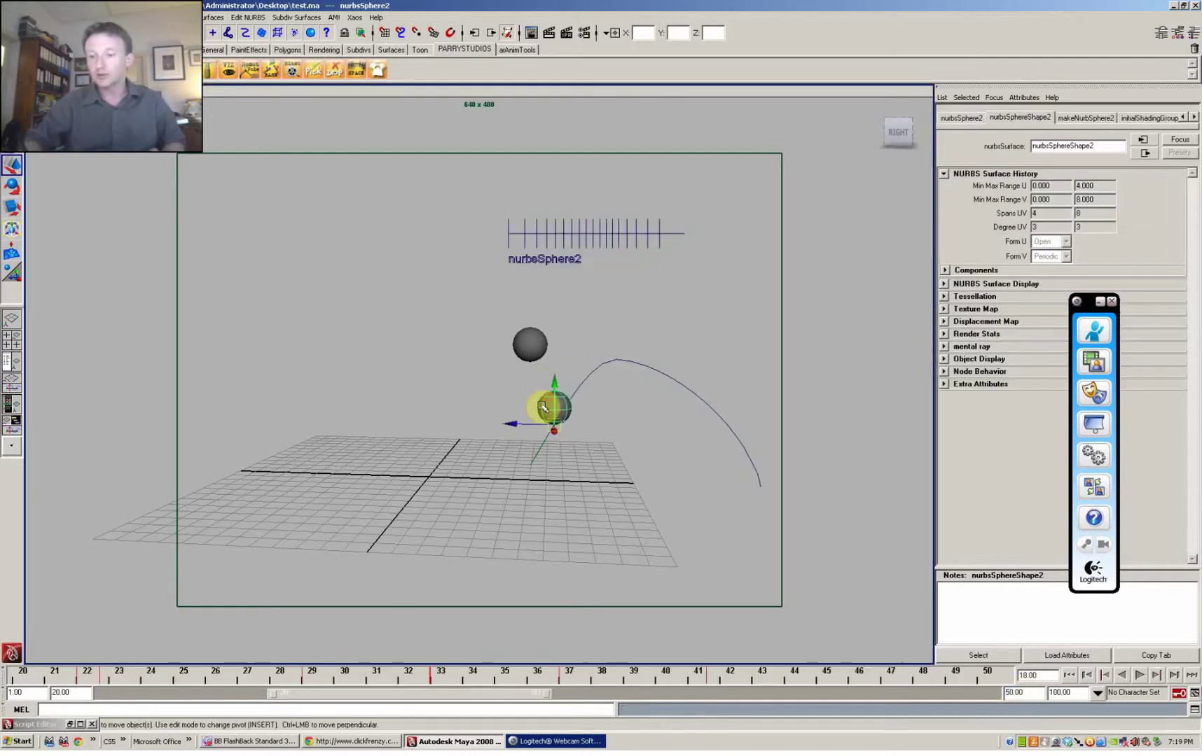
left_click(355, 70)
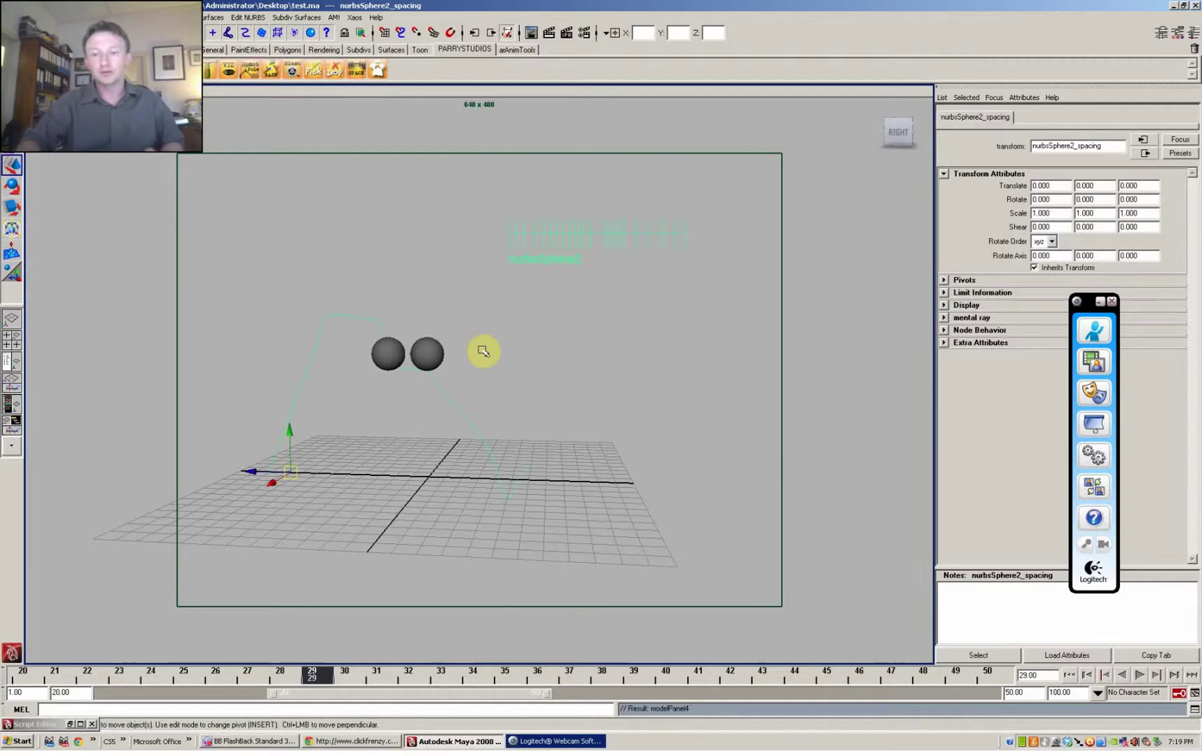
left_click(381, 372)
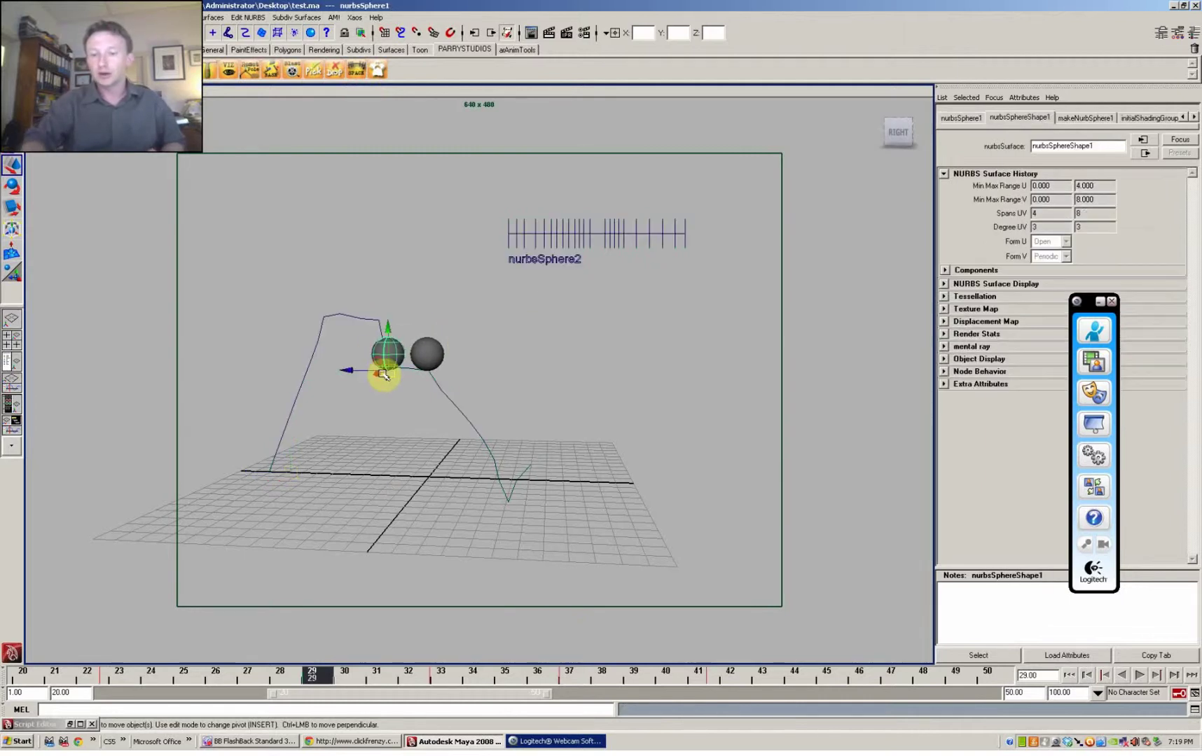
left_click(376, 71)
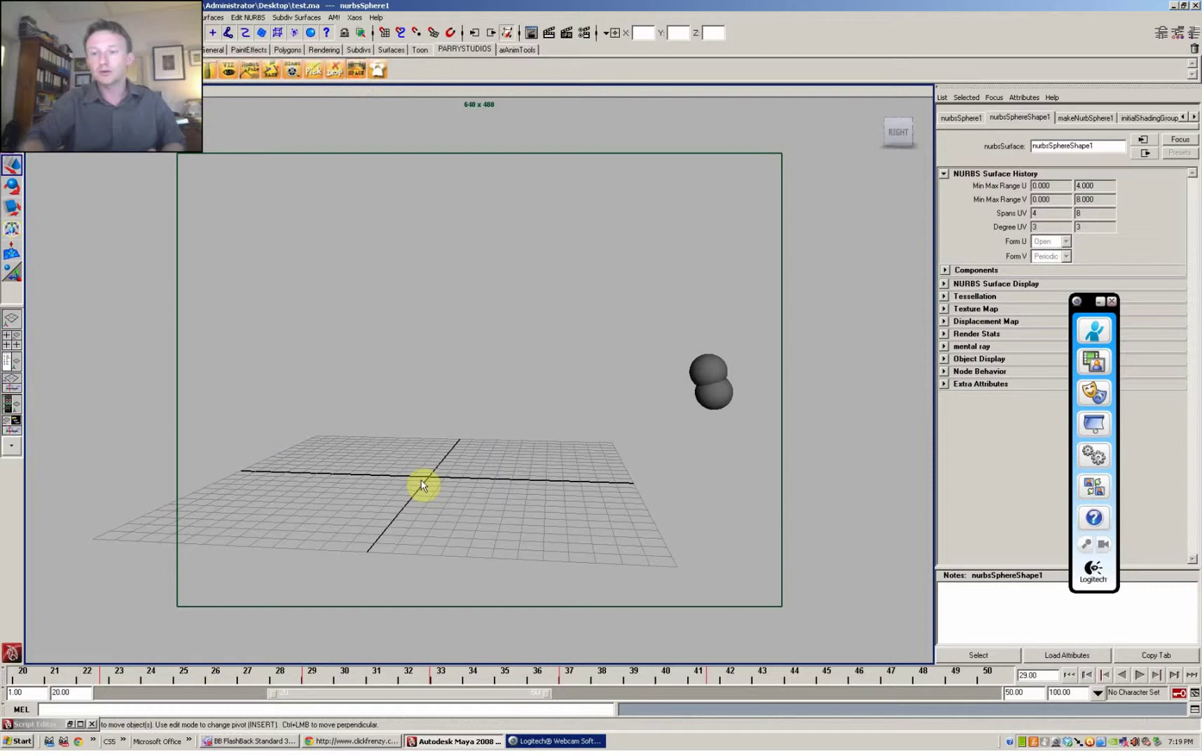